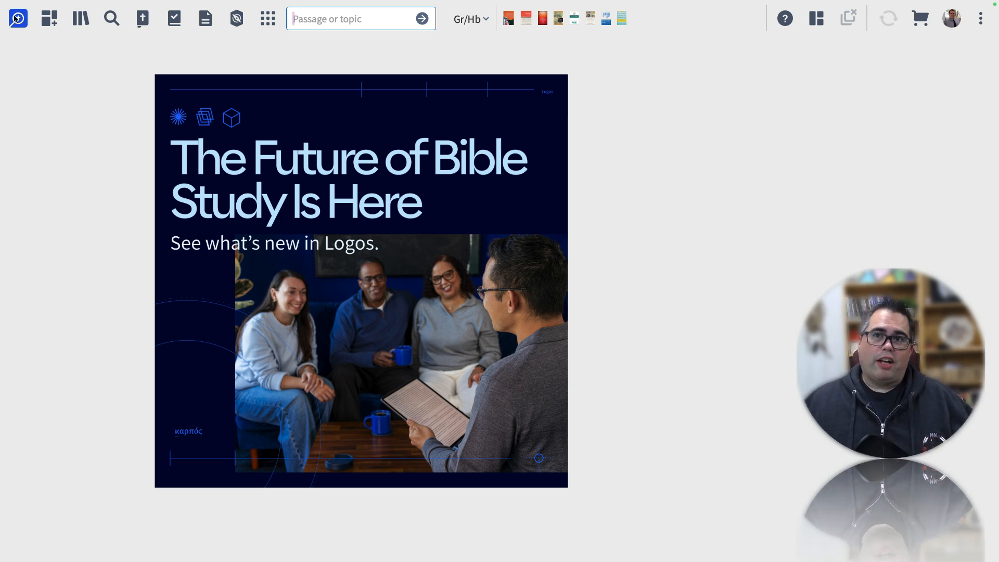
- Look over the dashboard's Get Started and Explore sections, and close the dashboard
{"action": "left_click", "coordinate": [50, 20]}
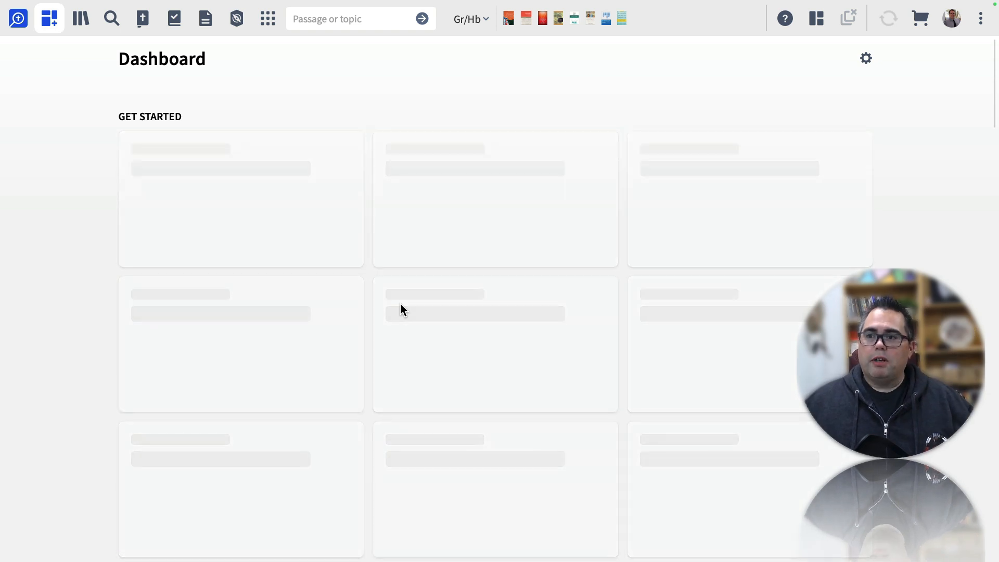
{"action": "scroll", "coordinate": [400, 305], "scroll_direction": "down", "scroll_amount": 7}
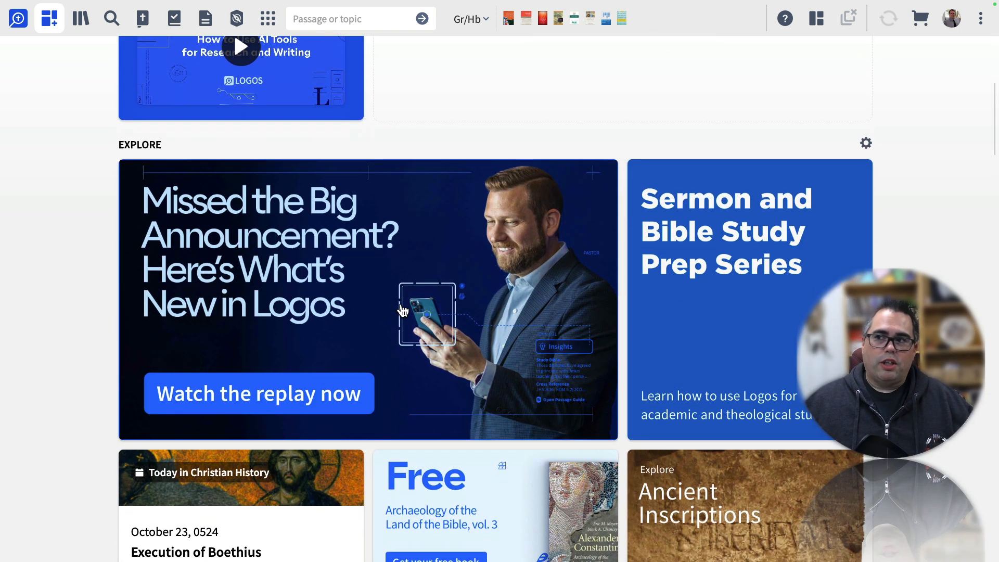
{"action": "scroll", "coordinate": [401, 313], "scroll_direction": "up", "scroll_amount": 9}
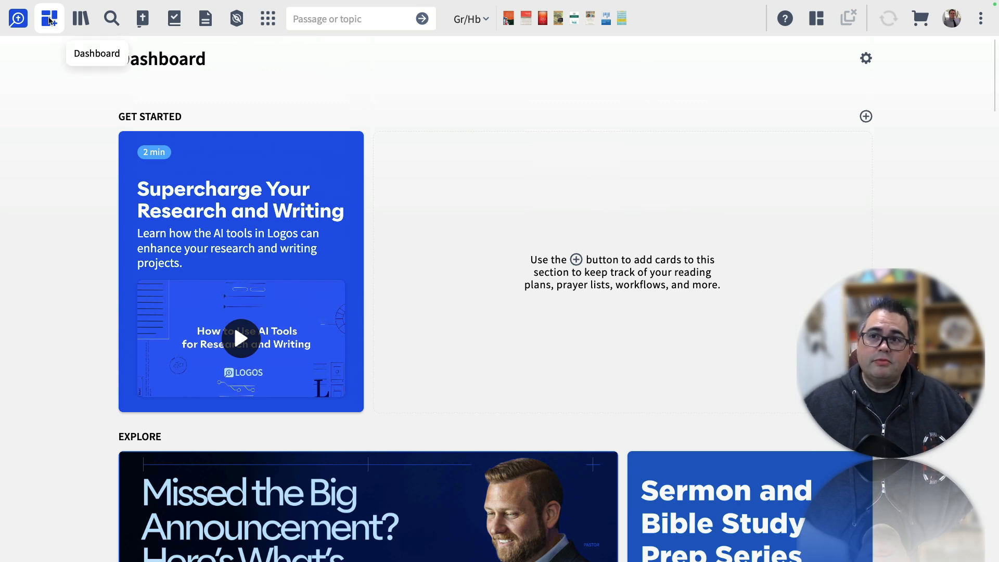
{"action": "left_click", "coordinate": [50, 19]}
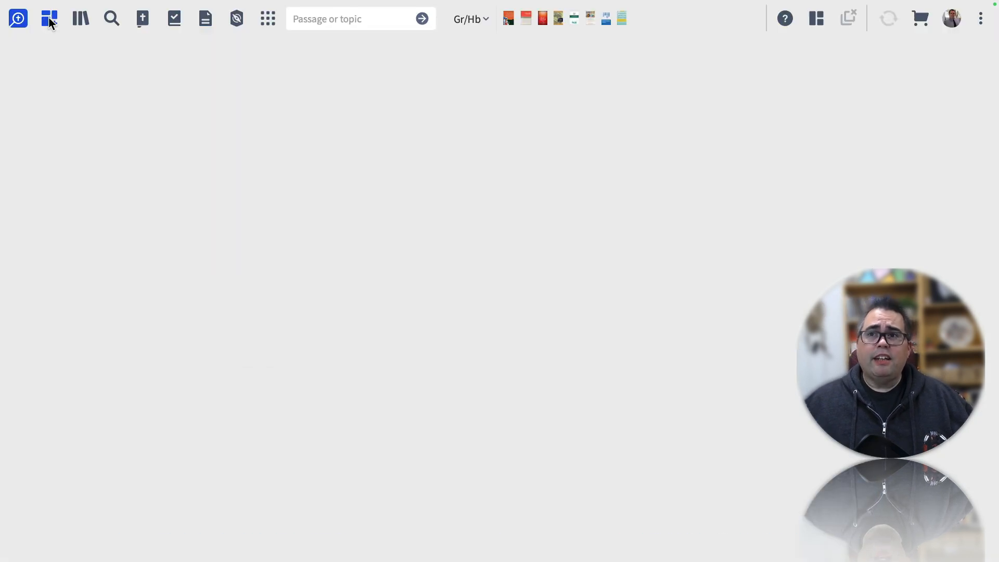
- Open The New Revised Standard Version Bible in a panel that fills the workspace
{"action": "left_click", "coordinate": [143, 26]}
{"action": "left_click_drag", "start_coordinate": [153, 41], "coordinate": [348, 61]}
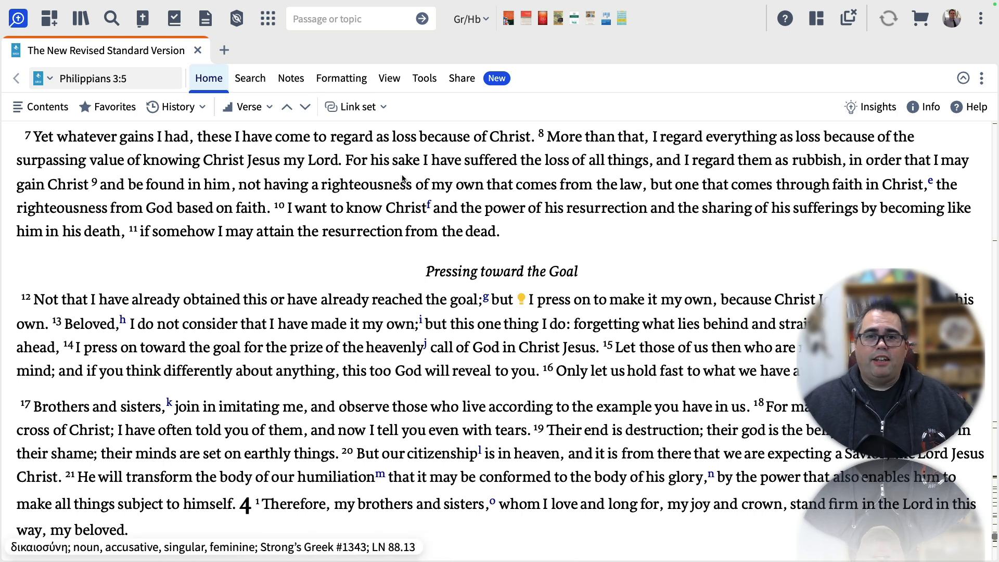
- View the Bible's table of contents and the Favorites sidebar, closing each one after viewing it
{"action": "left_click", "coordinate": [49, 109]}
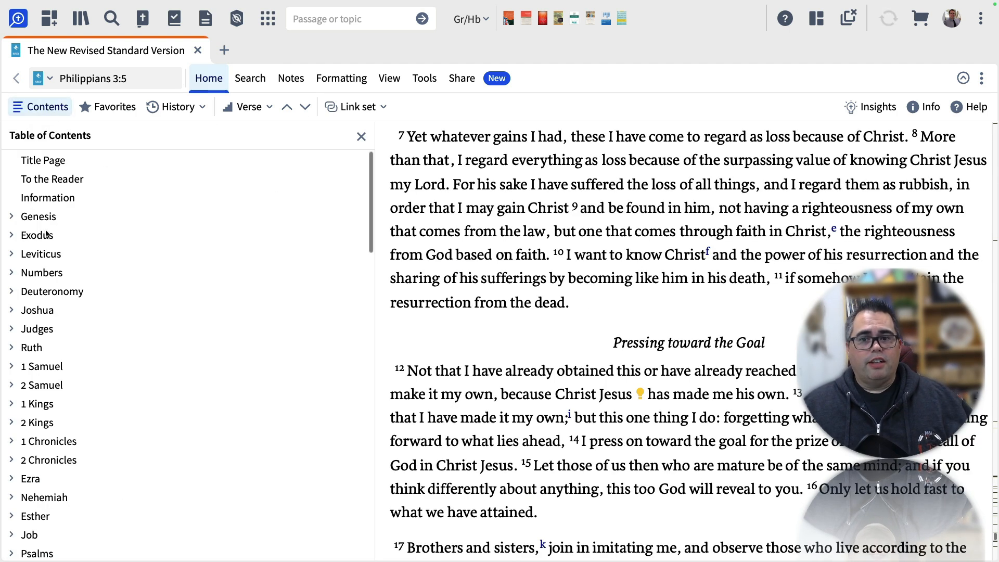
{"action": "left_click", "coordinate": [46, 108]}
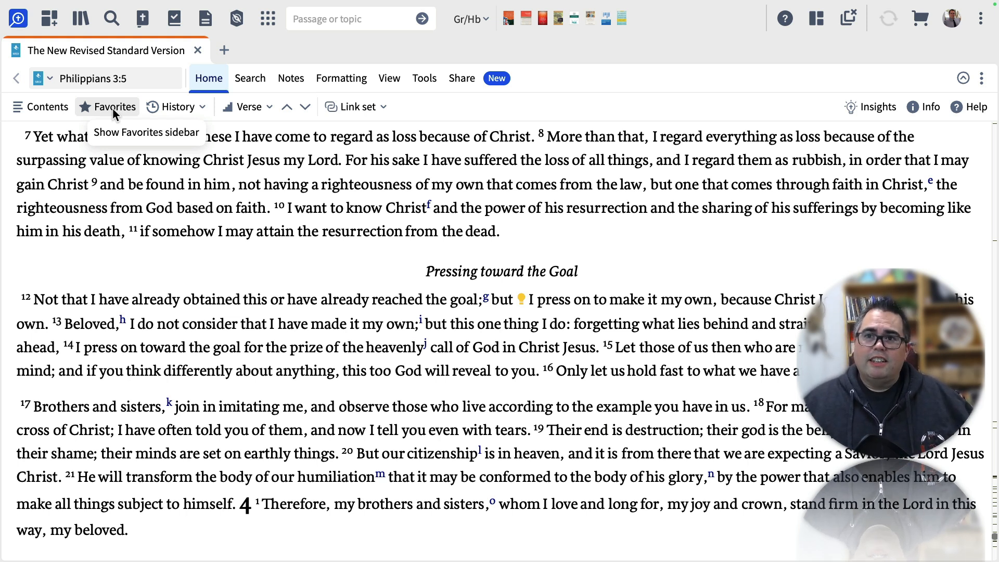
{"action": "left_click", "coordinate": [112, 108]}
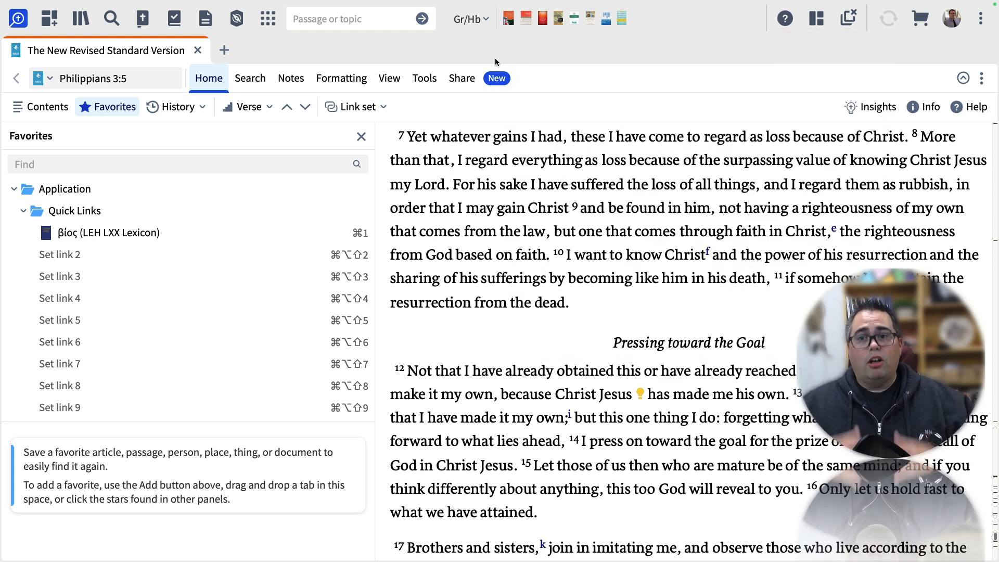
{"action": "left_click", "coordinate": [97, 108]}
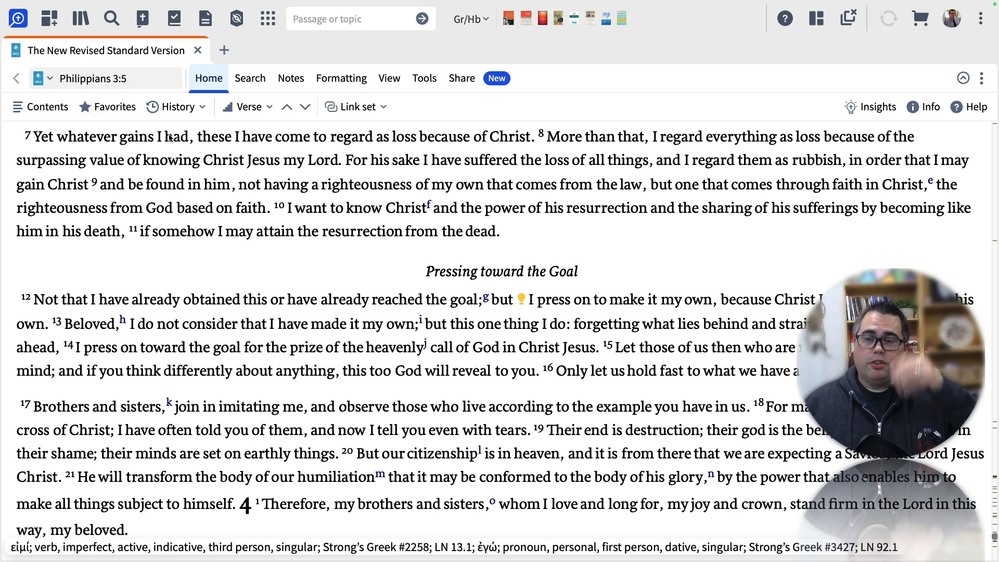
- Go to Genesis 1:1 in the Bible, and return to Philippians 3:5 through the panel history
{"action": "left_click", "coordinate": [202, 108]}
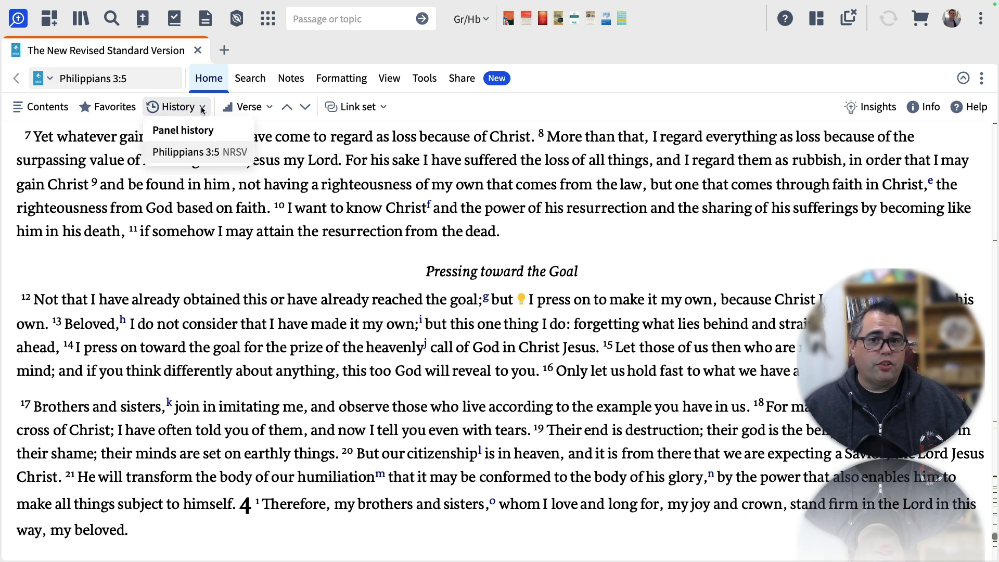
{"action": "left_click", "coordinate": [157, 78]}
{"action": "type", "text": "gen "}
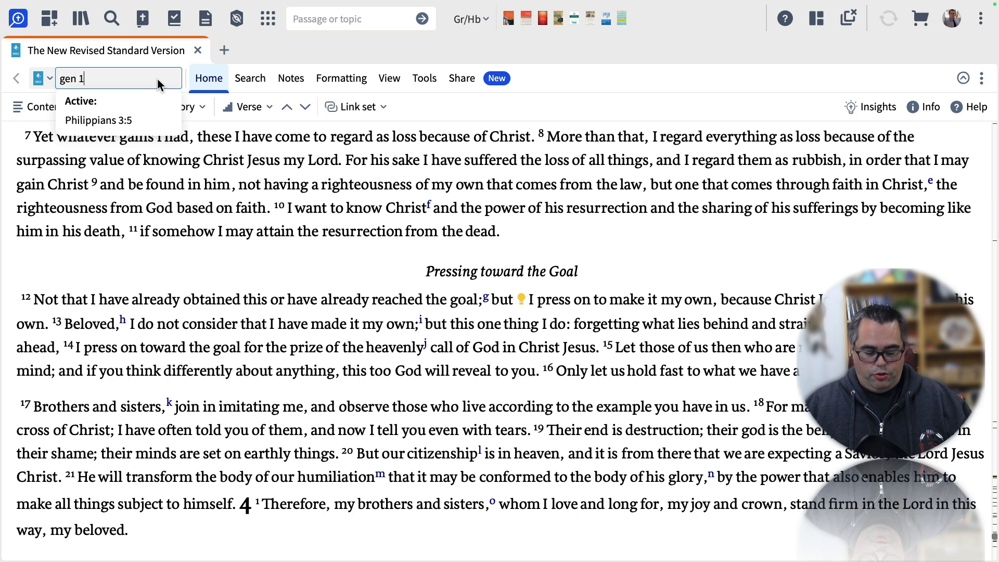
{"action": "type", "text": "1:1"}
{"action": "key", "text": "Return"}
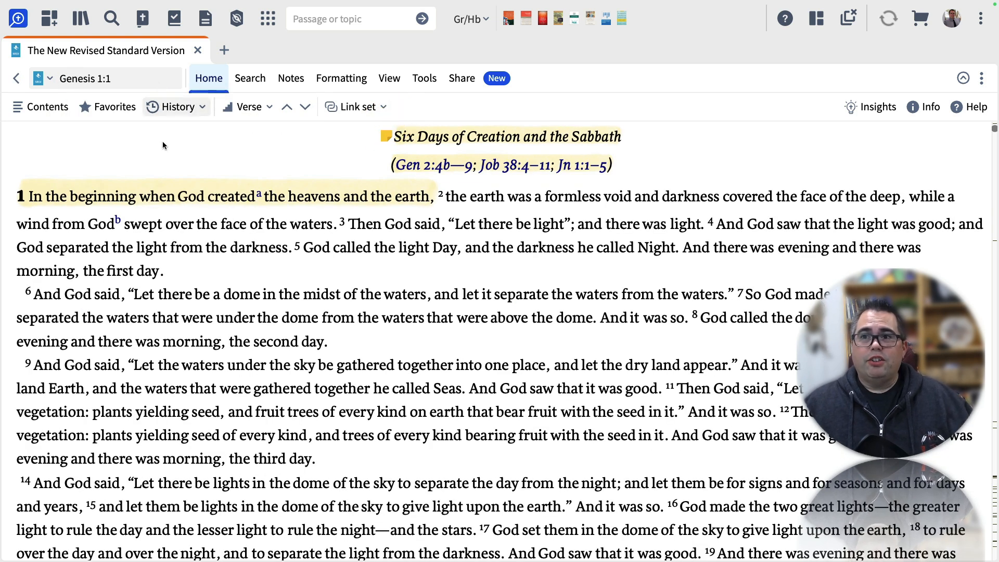
{"action": "left_click", "coordinate": [197, 107]}
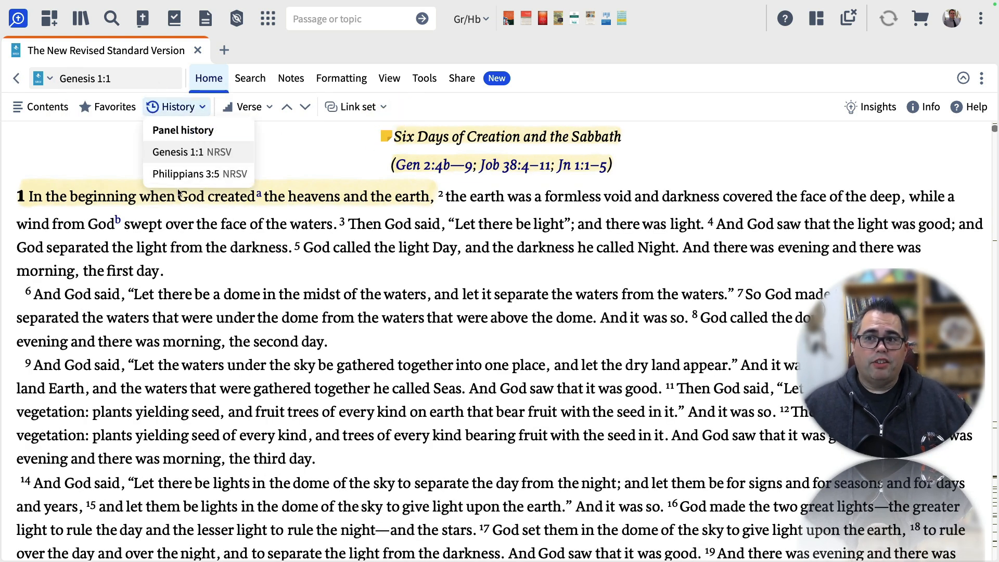
{"action": "left_click", "coordinate": [183, 175]}
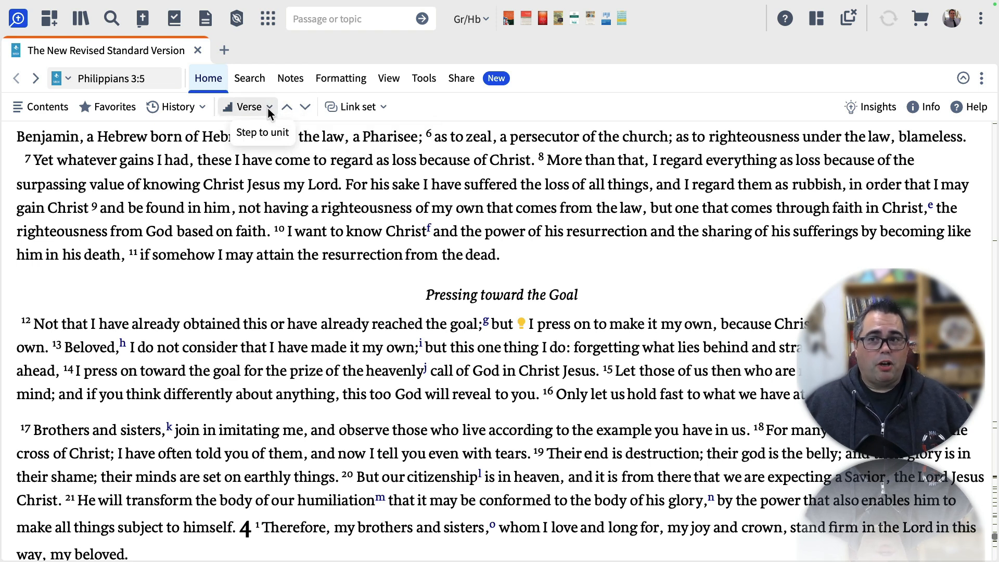
- Step forward verse by verse from Philippians 3:5 to Philippians 3:9
{"action": "left_click", "coordinate": [304, 108]}
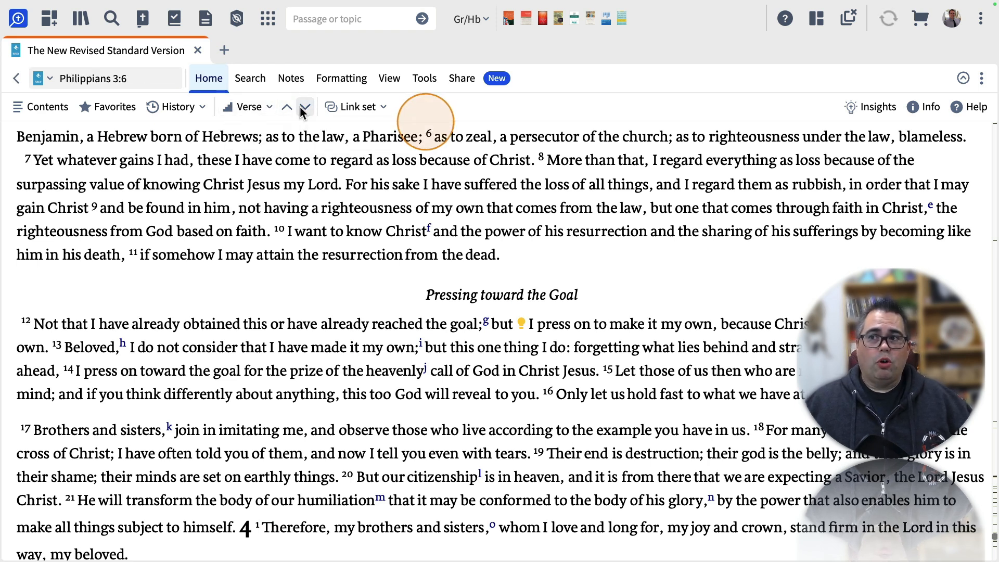
{"action": "left_click", "coordinate": [304, 108]}
{"action": "left_click", "coordinate": [304, 107]}
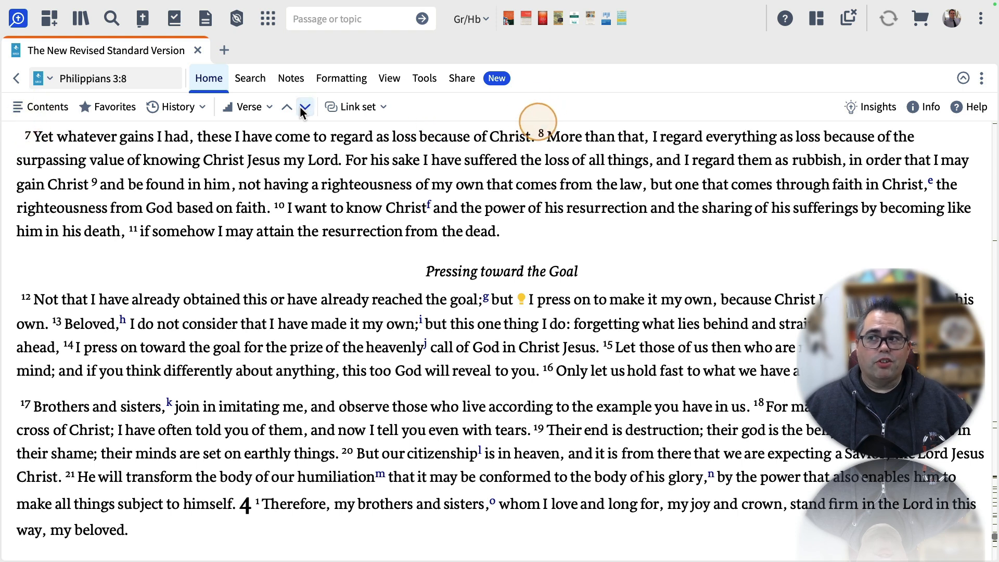
{"action": "left_click", "coordinate": [304, 108]}
- Review the units available for stepping through the text, the link set choices and the panel's additional options without changing them
{"action": "left_click", "coordinate": [268, 107]}
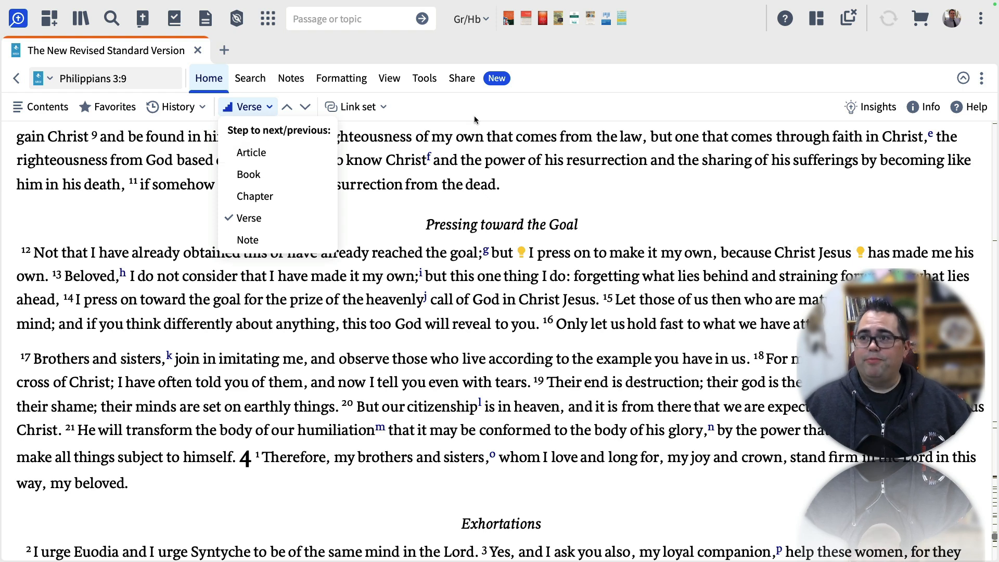
{"action": "left_click", "coordinate": [513, 114]}
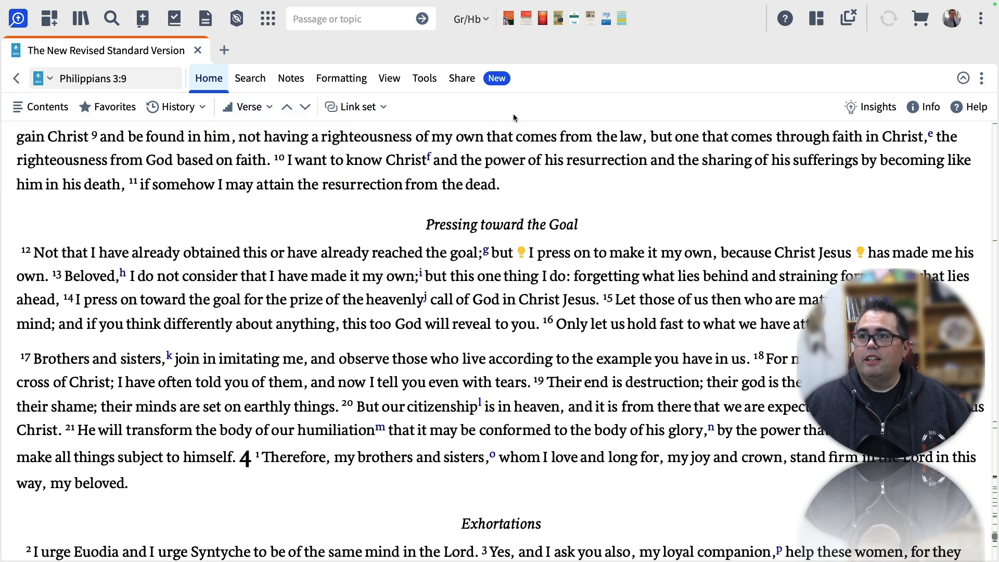
{"action": "left_click", "coordinate": [384, 107]}
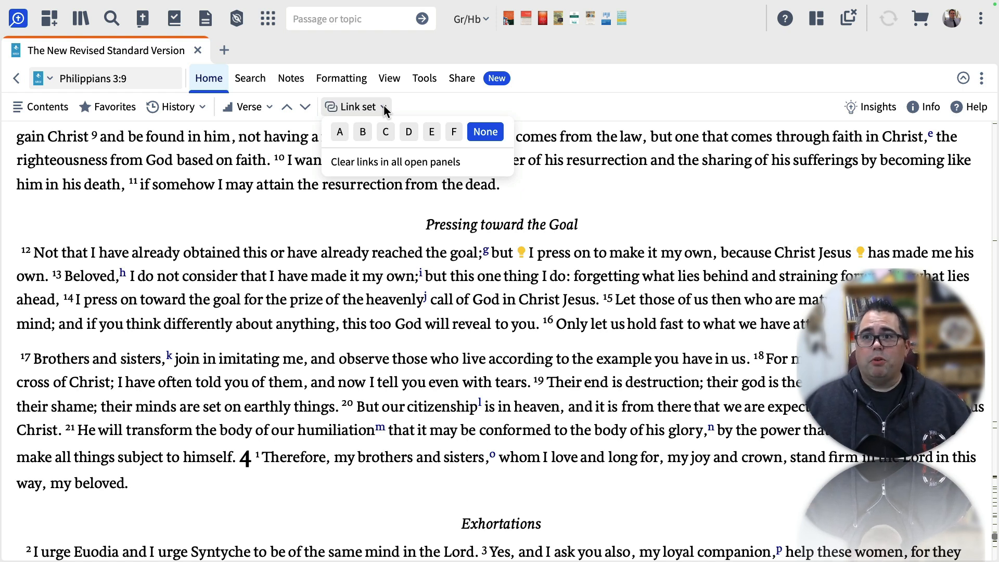
{"action": "left_click", "coordinate": [443, 105]}
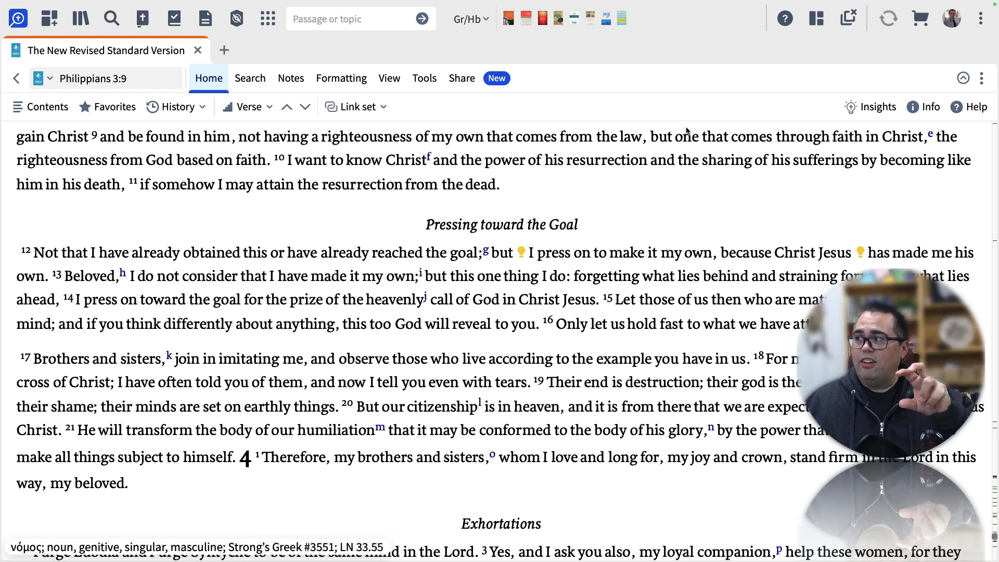
{"action": "left_click", "coordinate": [981, 79]}
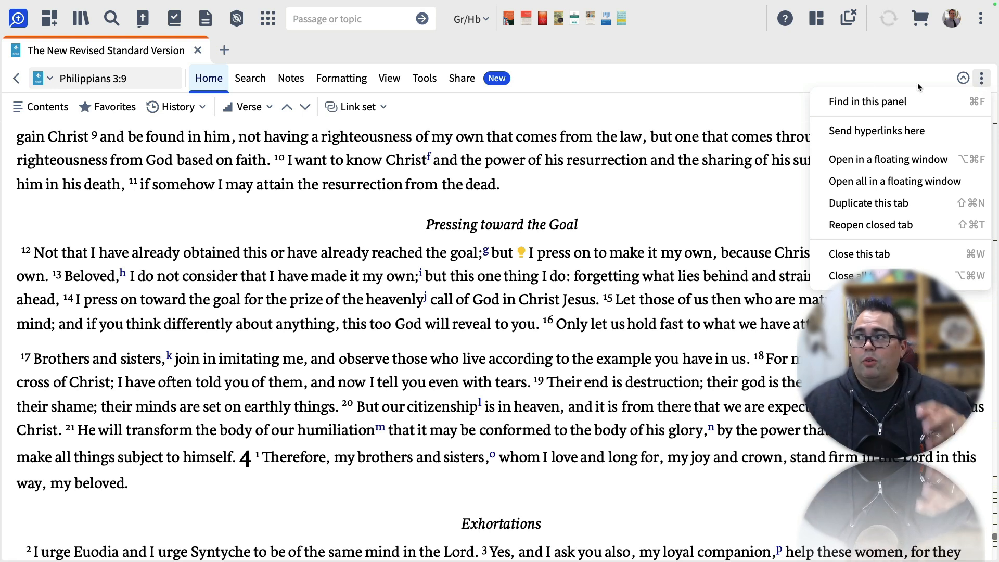
{"action": "left_click", "coordinate": [723, 113]}
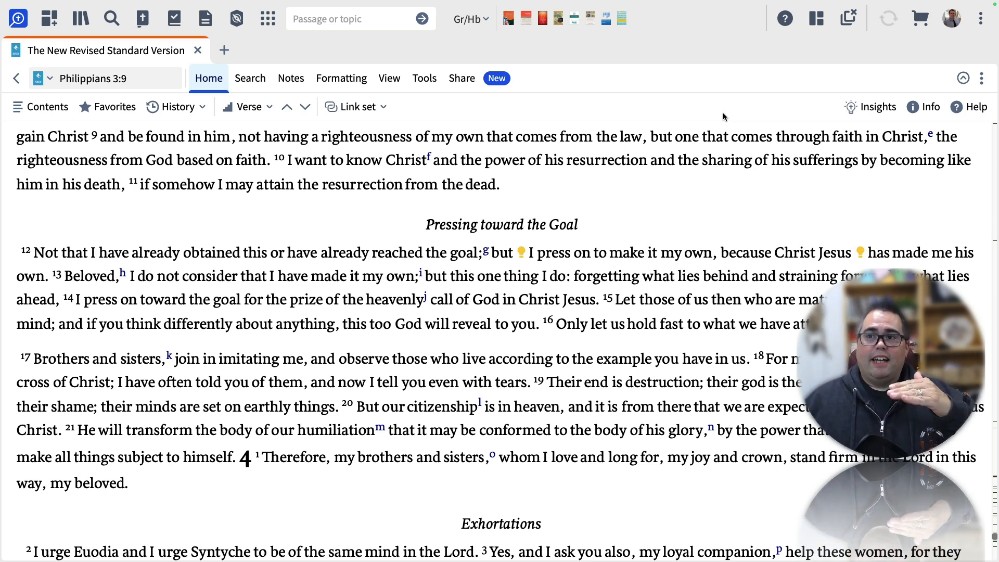
- Look through the Bible panel's Search, Notes, Formatting, View, Tools and Share commands, and return to the Home commands
{"action": "mouse_move", "coordinate": [706, 134]}
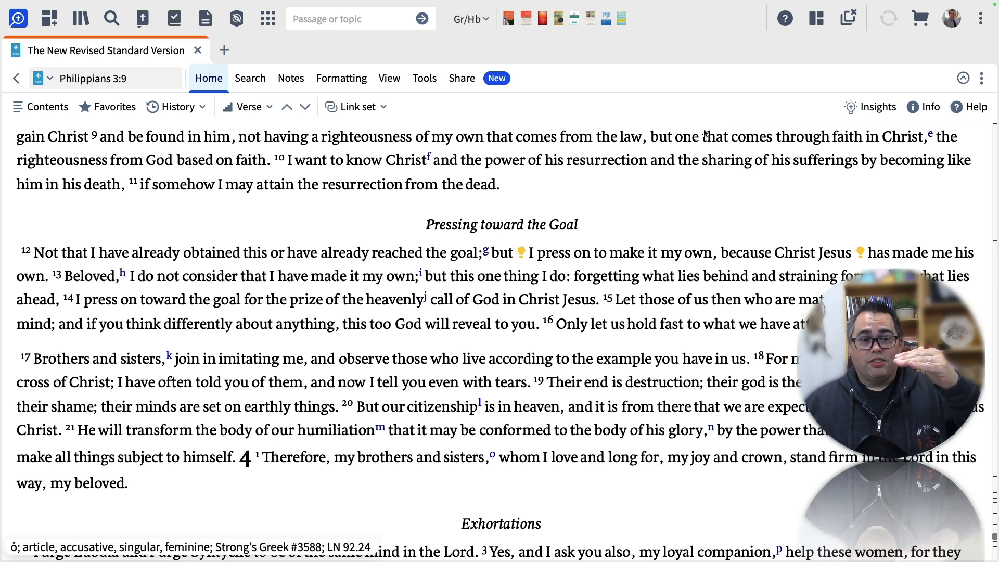
{"action": "left_click", "coordinate": [250, 79]}
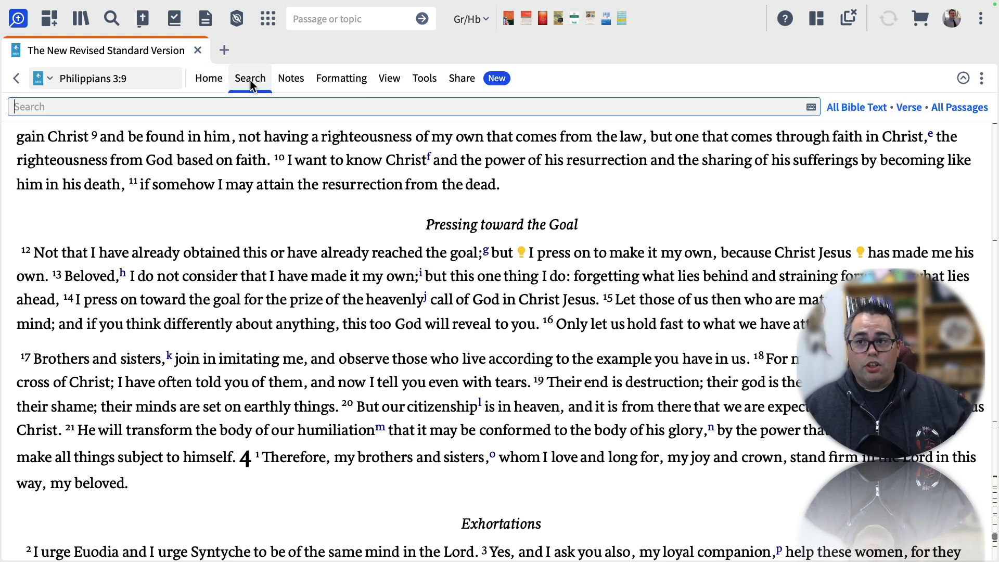
{"action": "left_click", "coordinate": [291, 78]}
{"action": "left_click", "coordinate": [337, 79]}
{"action": "left_click", "coordinate": [389, 78]}
{"action": "left_click", "coordinate": [424, 78]}
{"action": "left_click", "coordinate": [461, 79]}
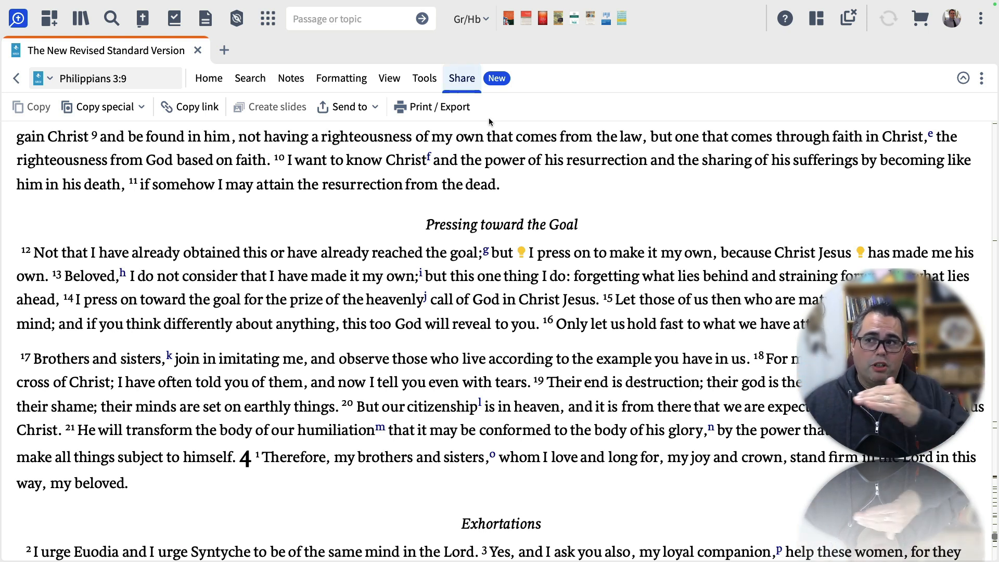
{"action": "left_click", "coordinate": [432, 83]}
{"action": "left_click", "coordinate": [388, 83]}
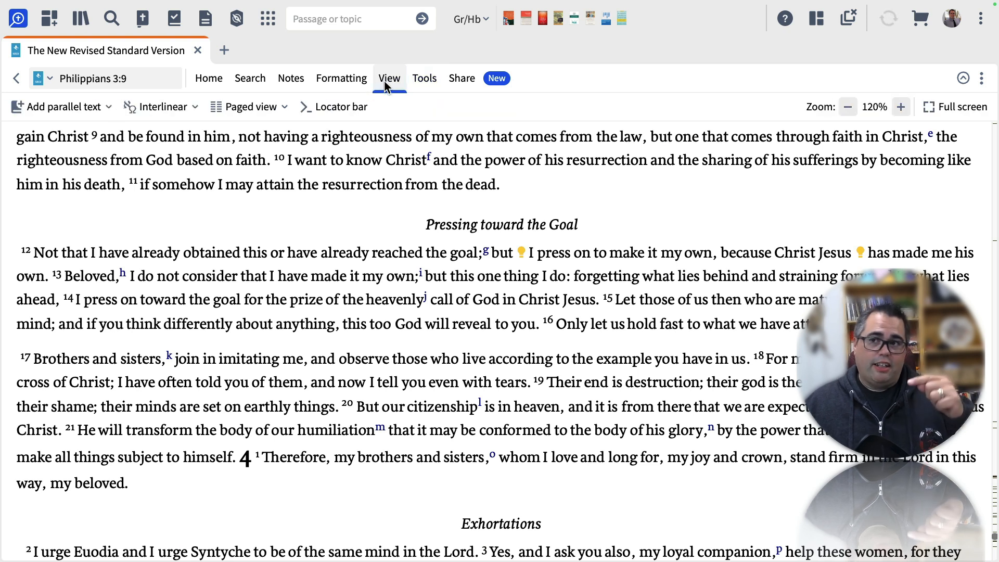
{"action": "left_click", "coordinate": [355, 79]}
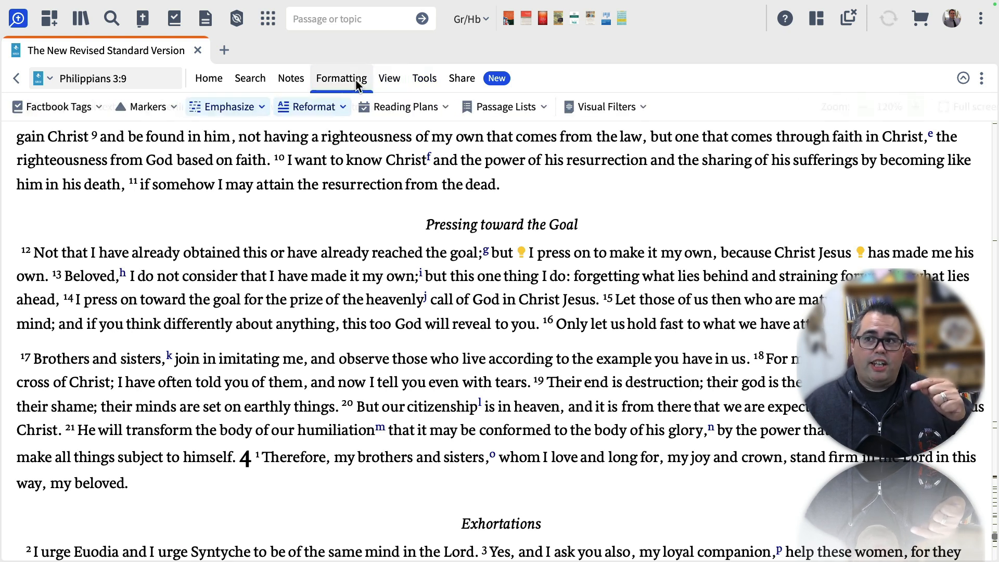
{"action": "left_click", "coordinate": [294, 82]}
{"action": "left_click", "coordinate": [254, 81]}
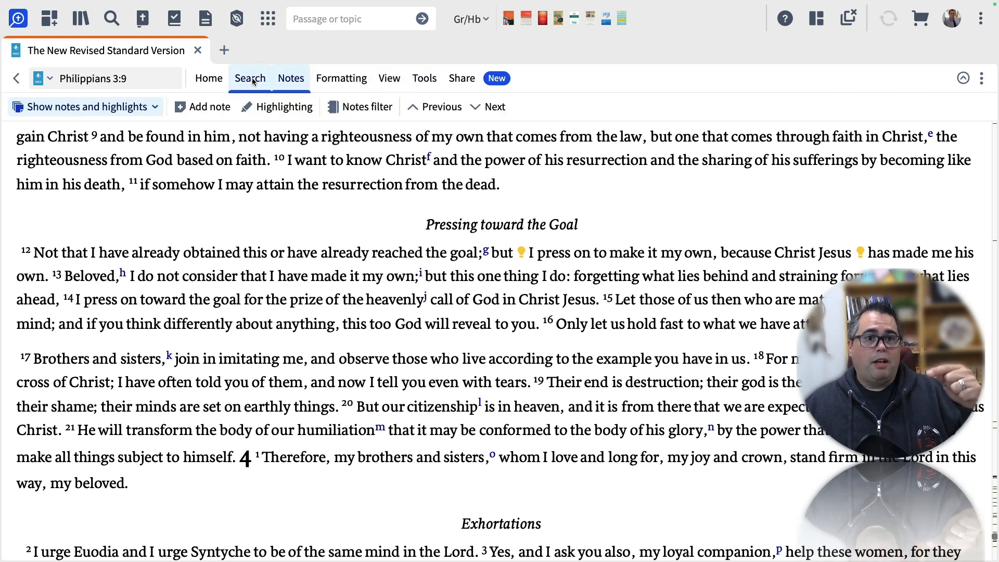
{"action": "left_click", "coordinate": [209, 84]}
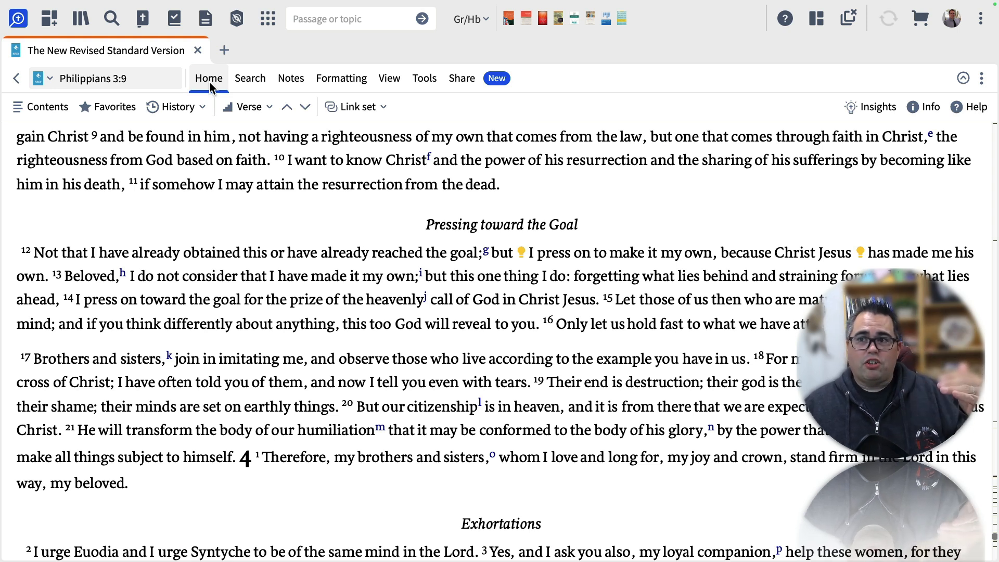
- Examine the Bible panel's inline search options and its note and highlighting commands
{"action": "left_click", "coordinate": [252, 83]}
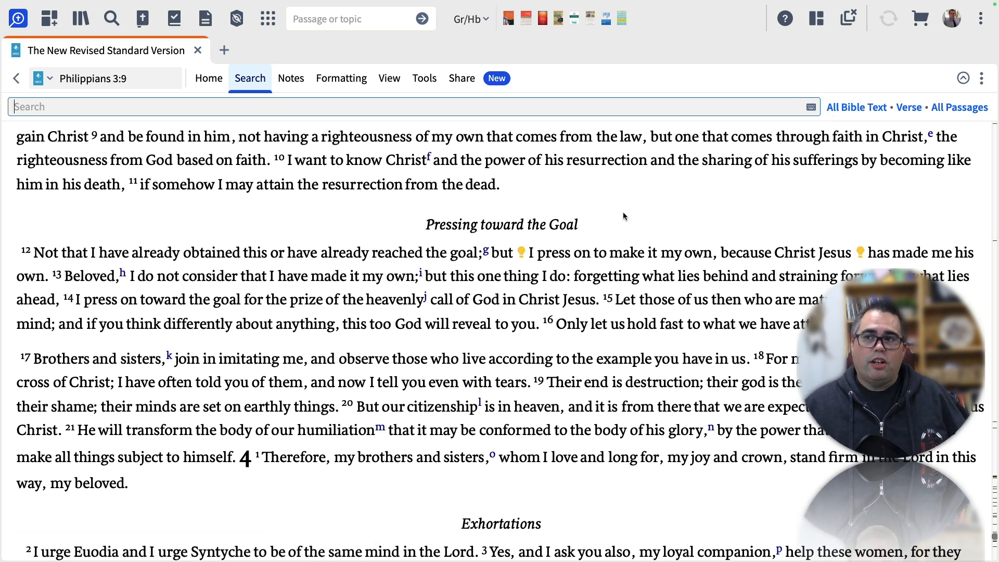
{"action": "left_click", "coordinate": [289, 82]}
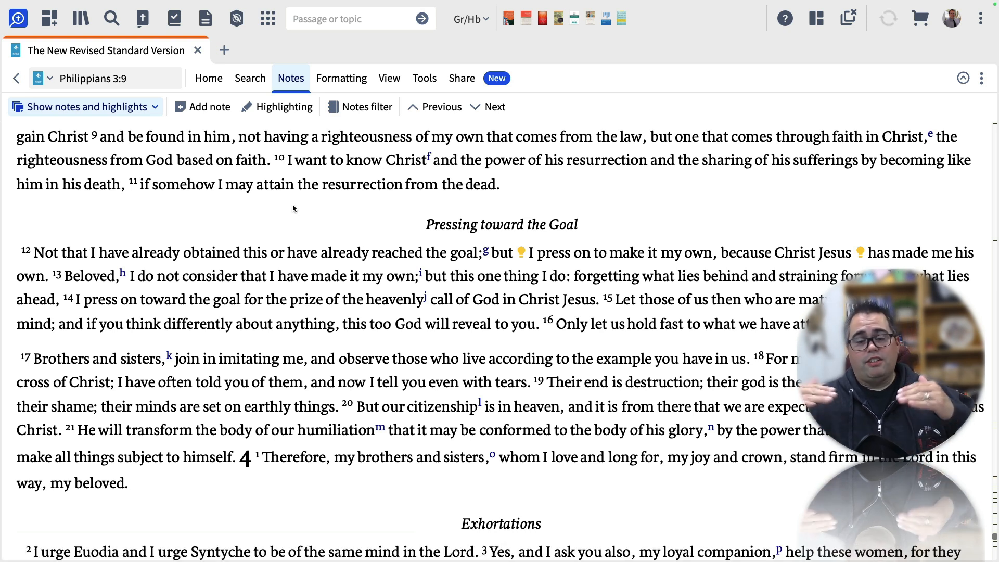
- Show Factbook Tags in the Bible text, and turn them off again
{"action": "left_click", "coordinate": [335, 78]}
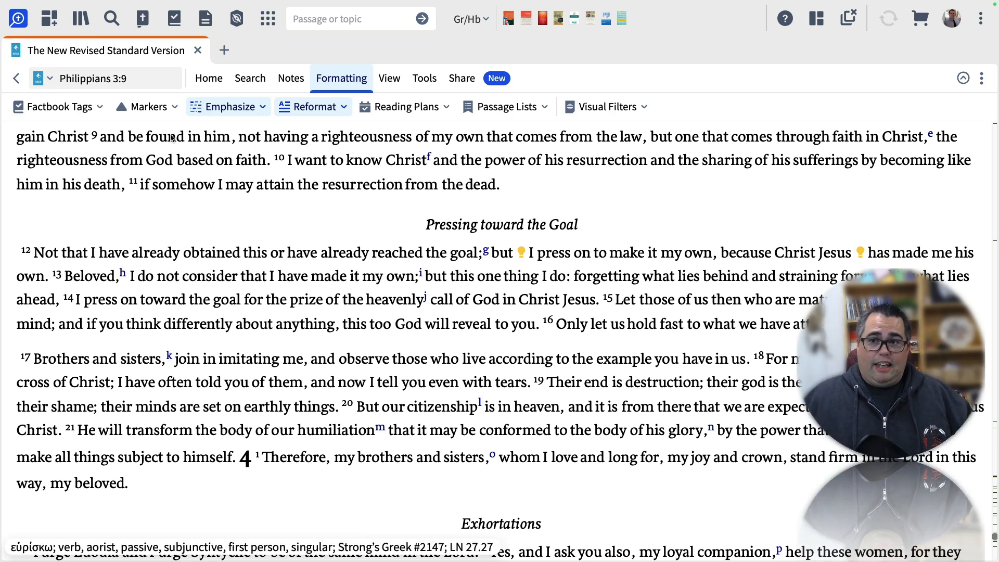
{"action": "left_click", "coordinate": [72, 105]}
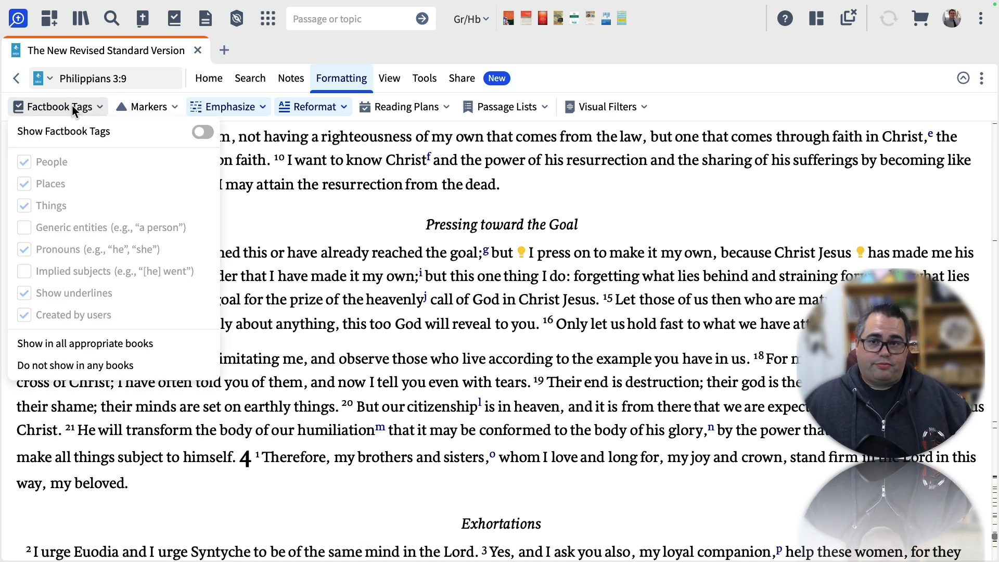
{"action": "left_click", "coordinate": [206, 133]}
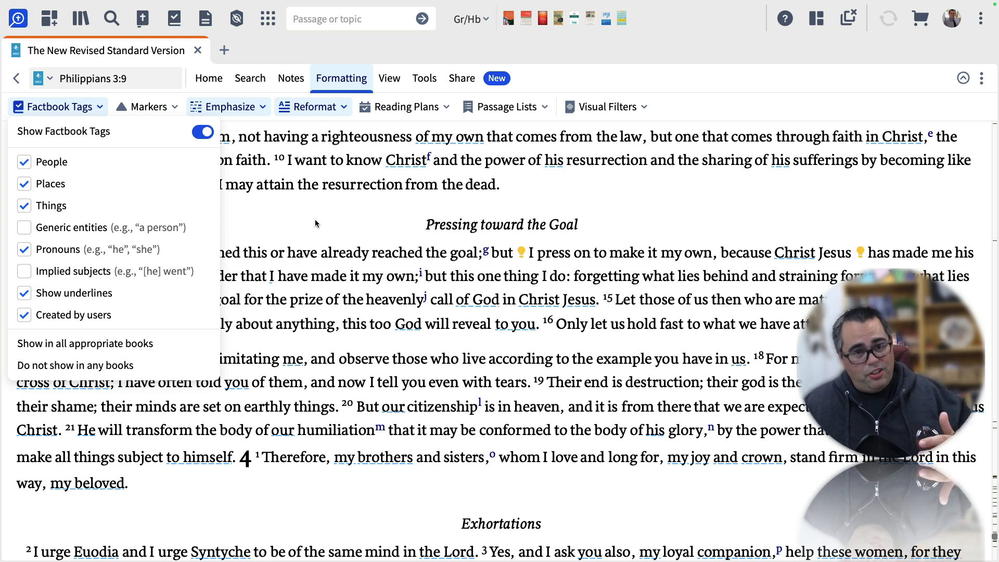
{"action": "left_click", "coordinate": [200, 132]}
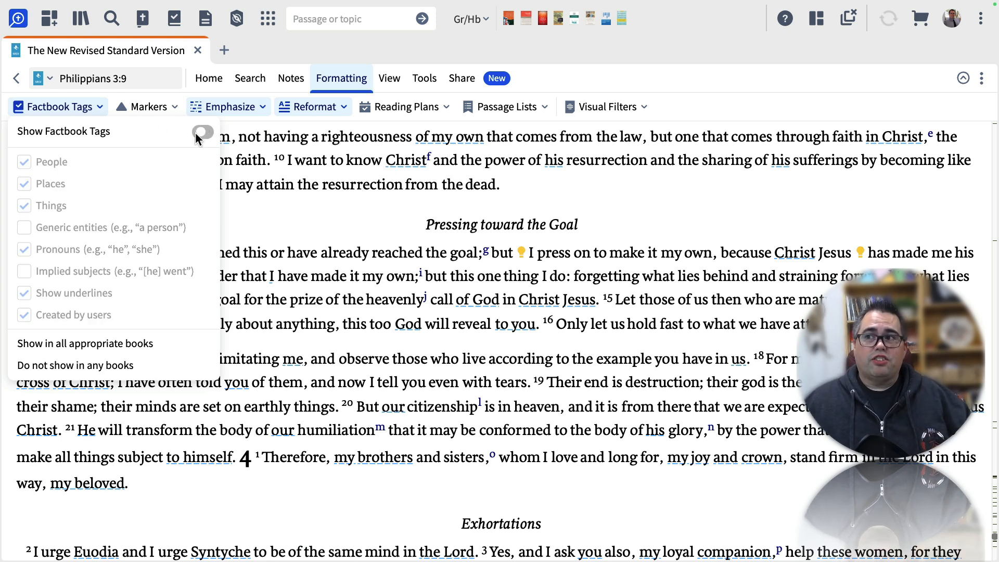
- Examine the Bible panel's View commands and its Tools commands
{"action": "left_click", "coordinate": [290, 223]}
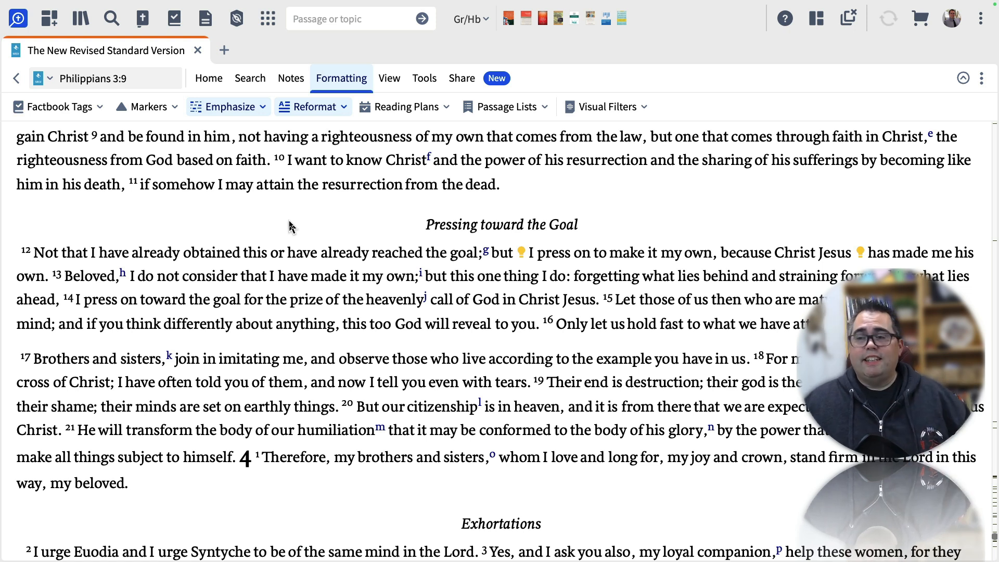
{"action": "left_click", "coordinate": [390, 88]}
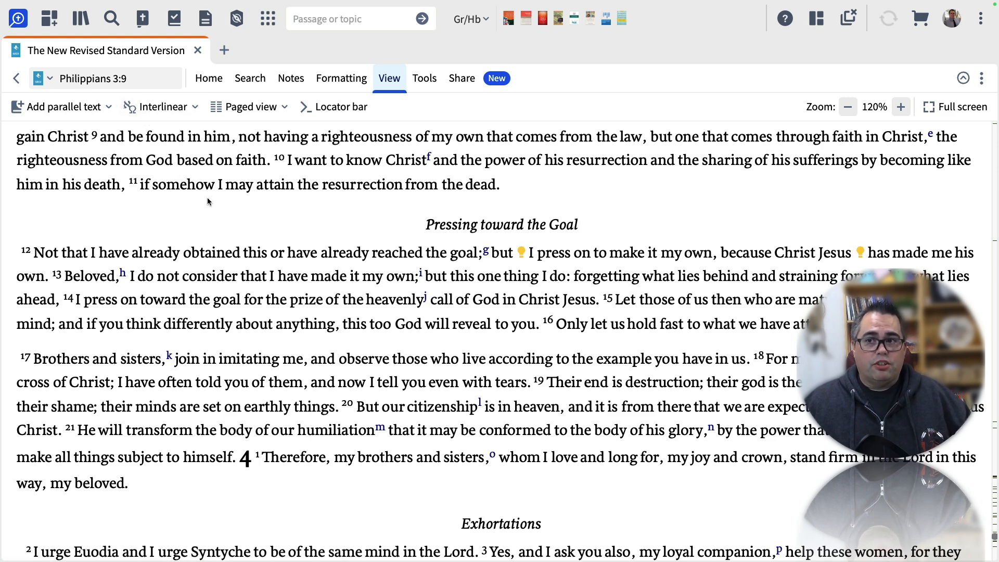
{"action": "scroll", "coordinate": [207, 197], "scroll_direction": "down", "scroll_amount": 2}
{"action": "scroll", "coordinate": [219, 209], "scroll_direction": "up", "scroll_amount": 4}
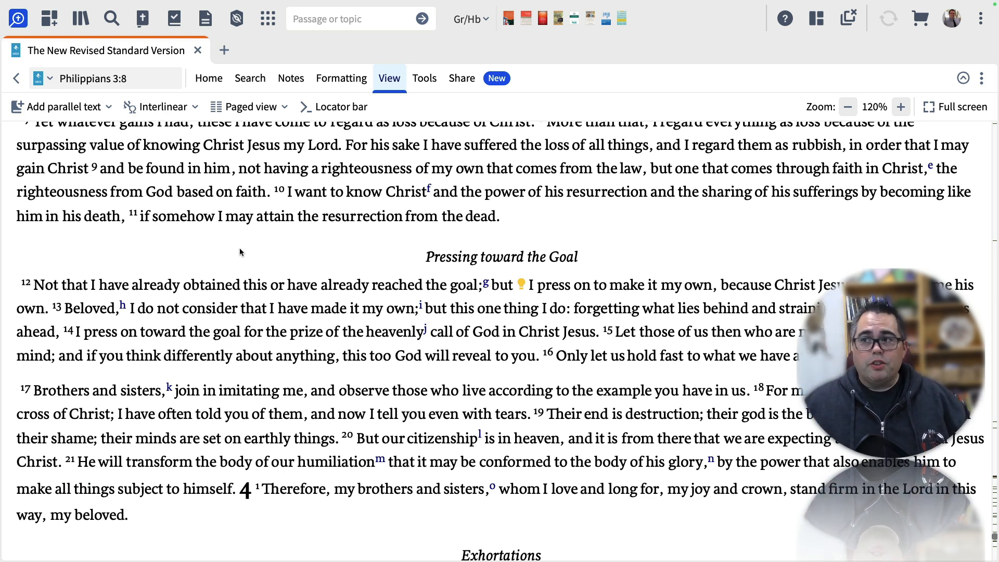
{"action": "left_click", "coordinate": [424, 80]}
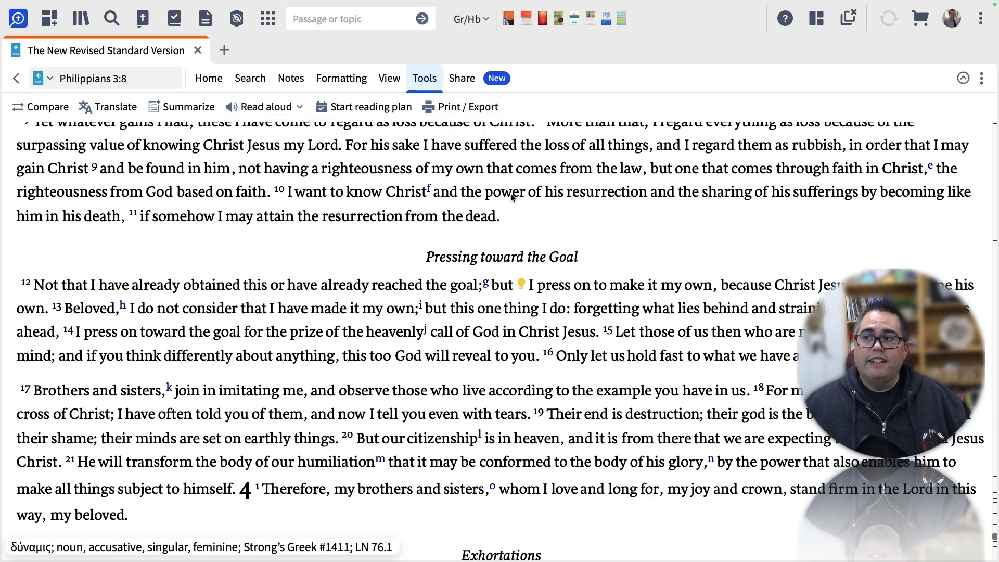
- Review the Share commands and Copy special choices, checking them with Philippians 3:10–11 selected before clearing the selection
{"action": "left_click", "coordinate": [463, 83]}
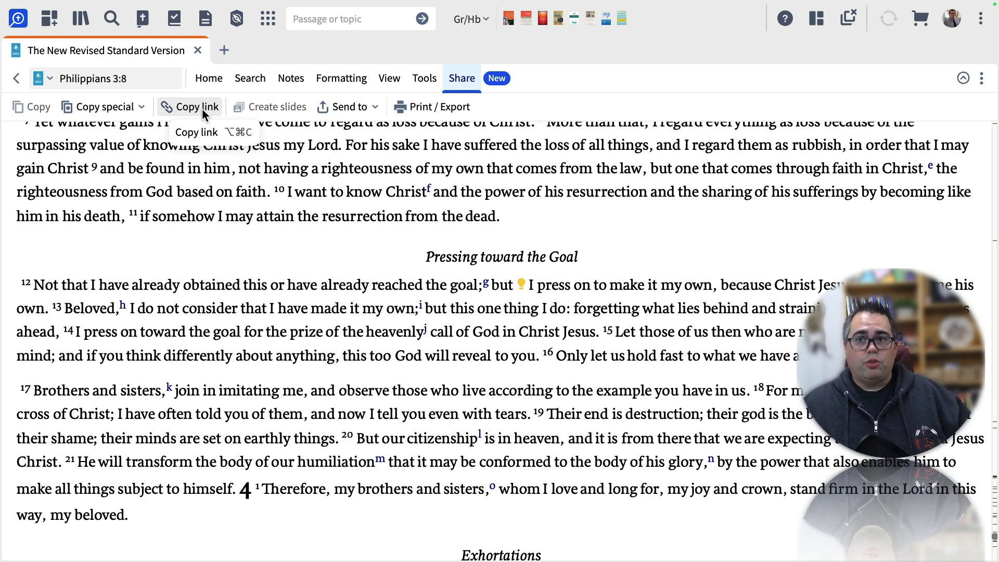
{"action": "left_click", "coordinate": [139, 109]}
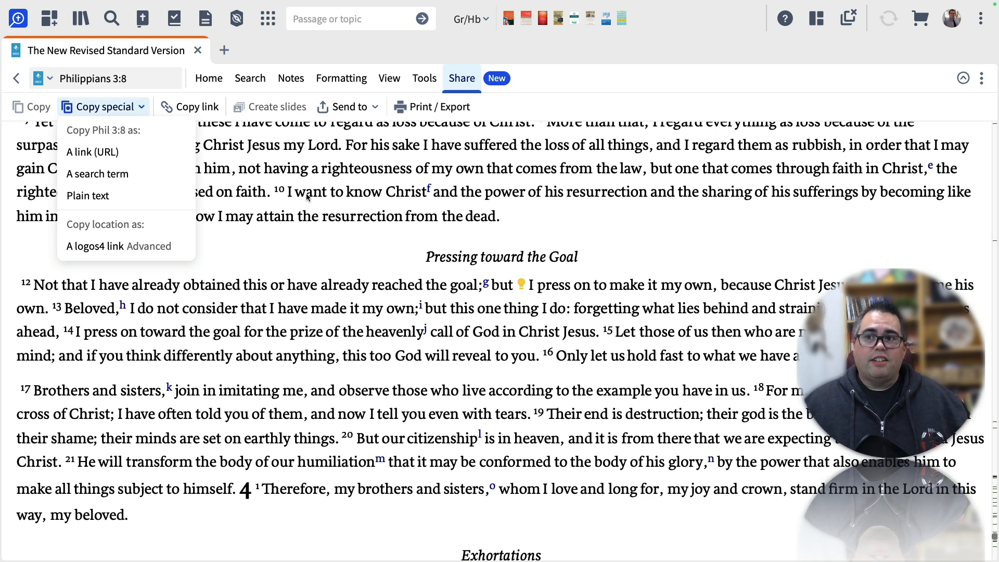
{"action": "left_click", "coordinate": [369, 174]}
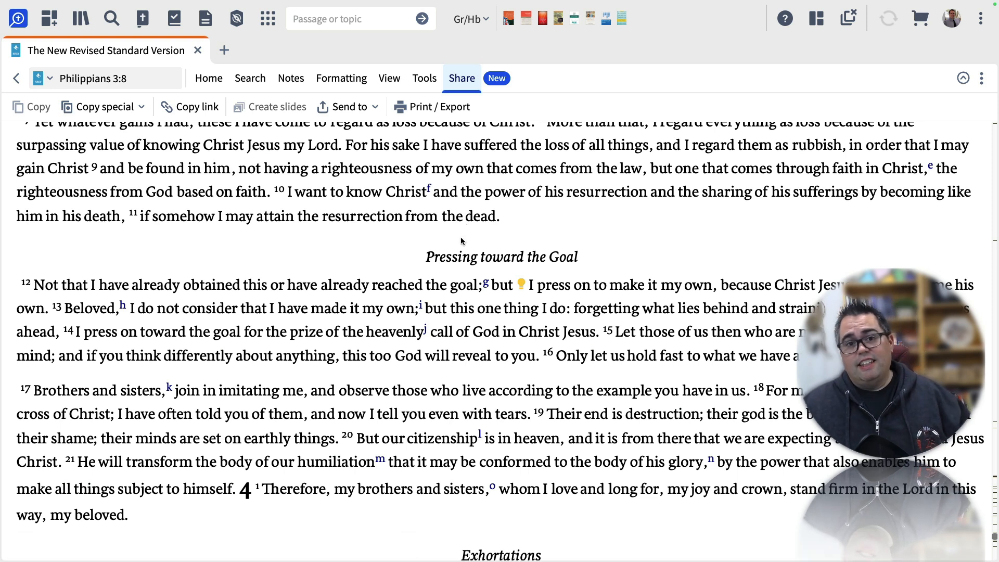
{"action": "left_click_drag", "start_coordinate": [287, 191], "coordinate": [476, 216]}
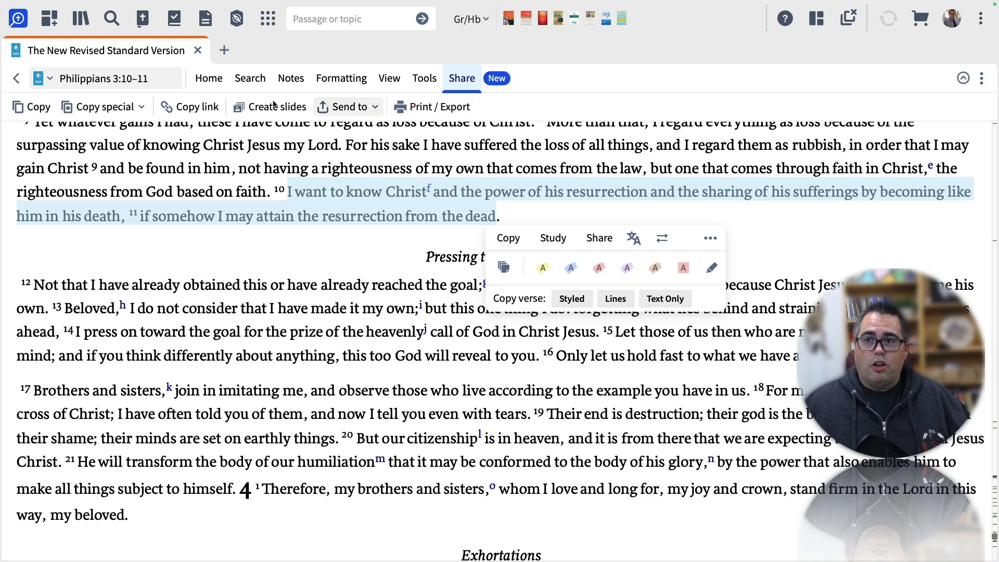
{"action": "left_click", "coordinate": [288, 243]}
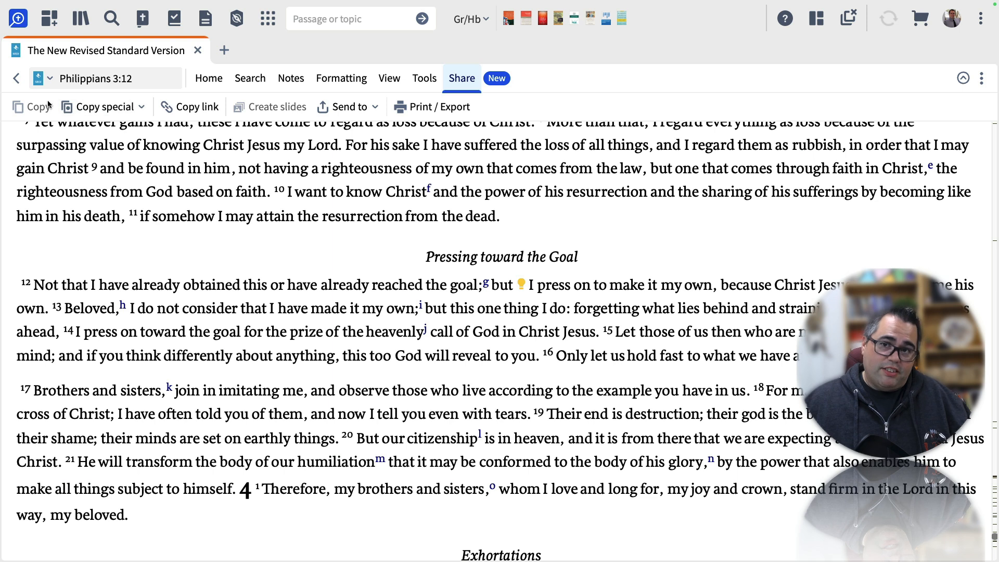
- Review the Bible panel's additional options, and close The New Revised Standard Version
{"action": "left_click", "coordinate": [983, 81]}
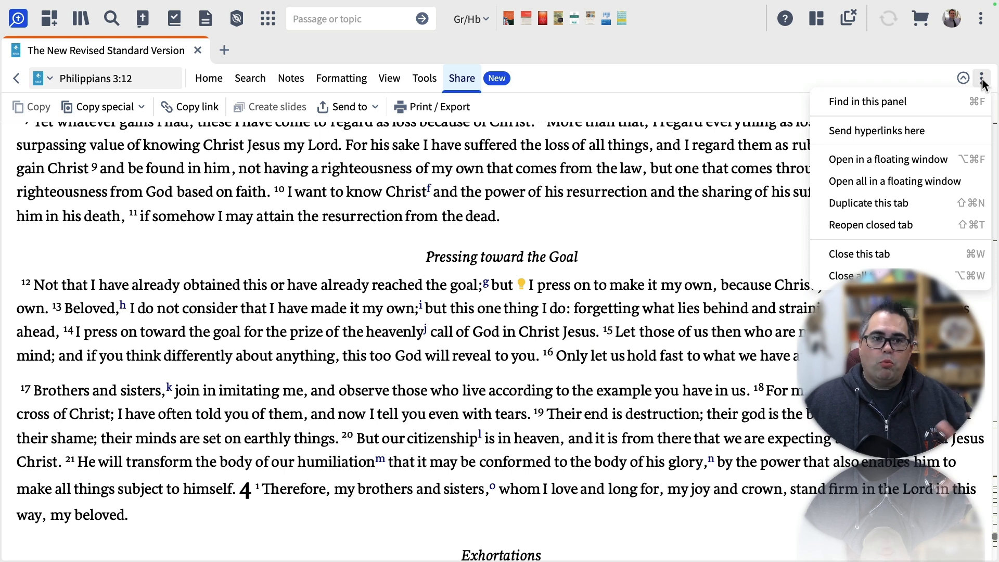
{"action": "left_click", "coordinate": [983, 81]}
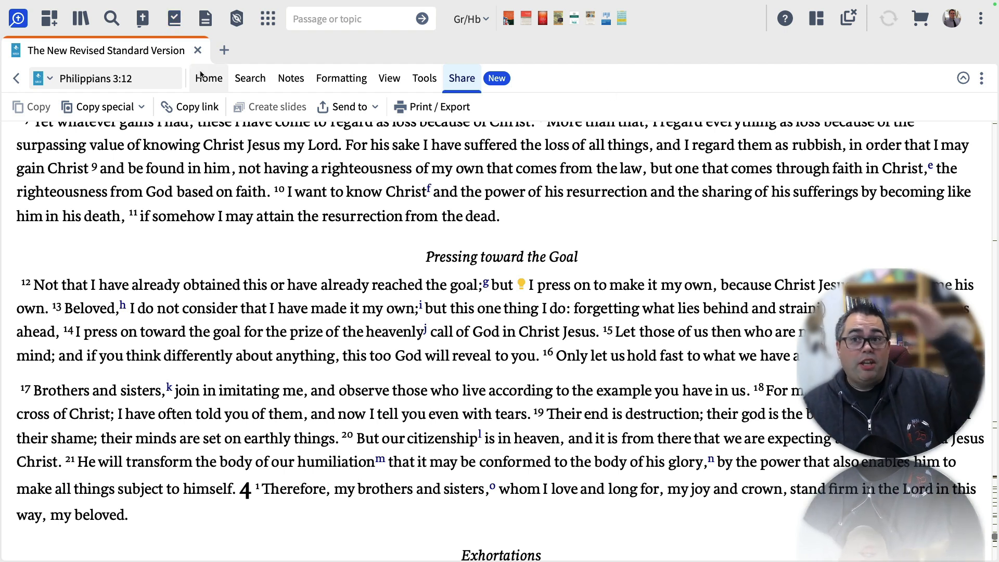
{"action": "mouse_move", "coordinate": [213, 2]}
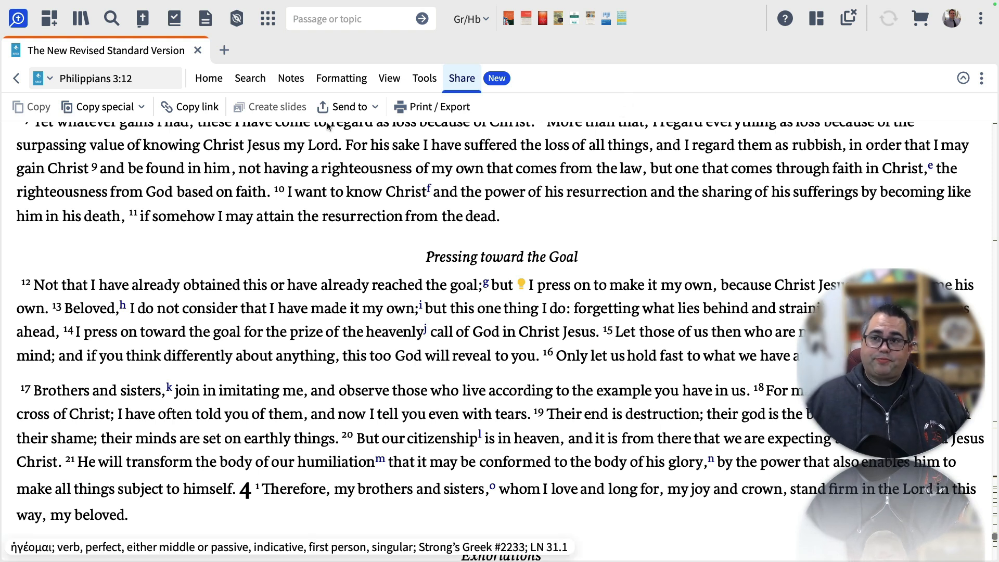
{"action": "mouse_move", "coordinate": [201, 55]}
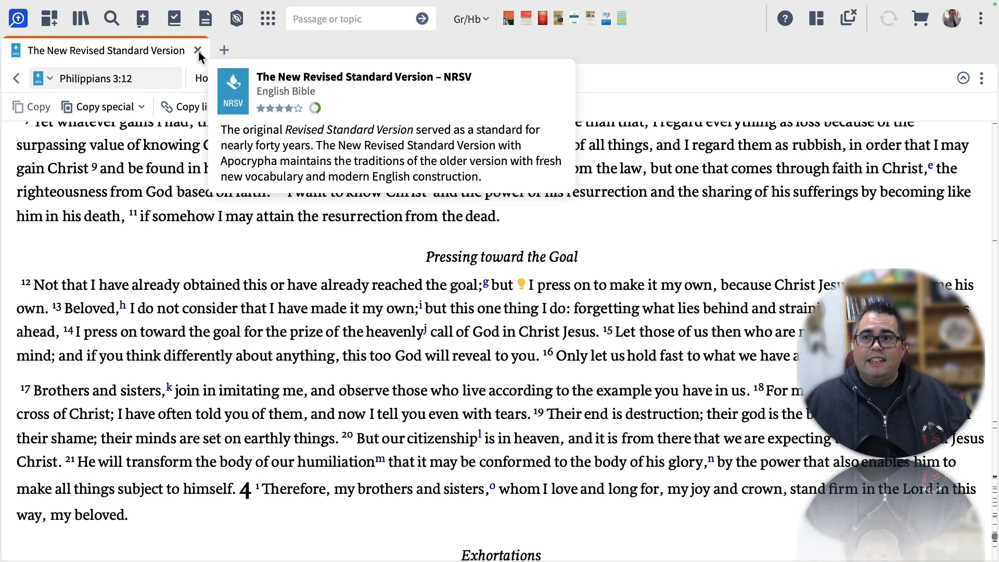
{"action": "left_click", "coordinate": [198, 51]}
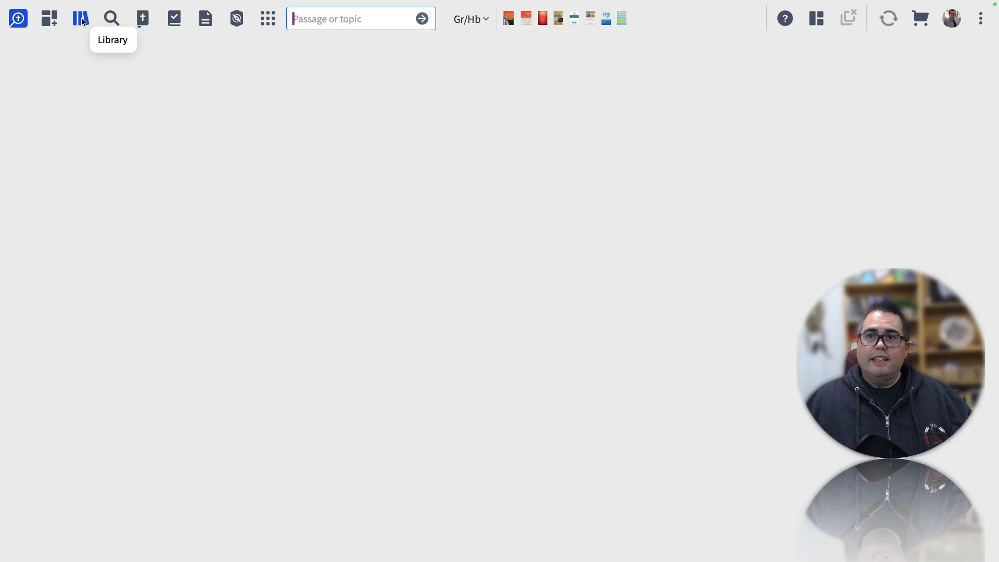
- Open a Search panel and start a new Bible Study Builder document
{"action": "left_click", "coordinate": [110, 18]}
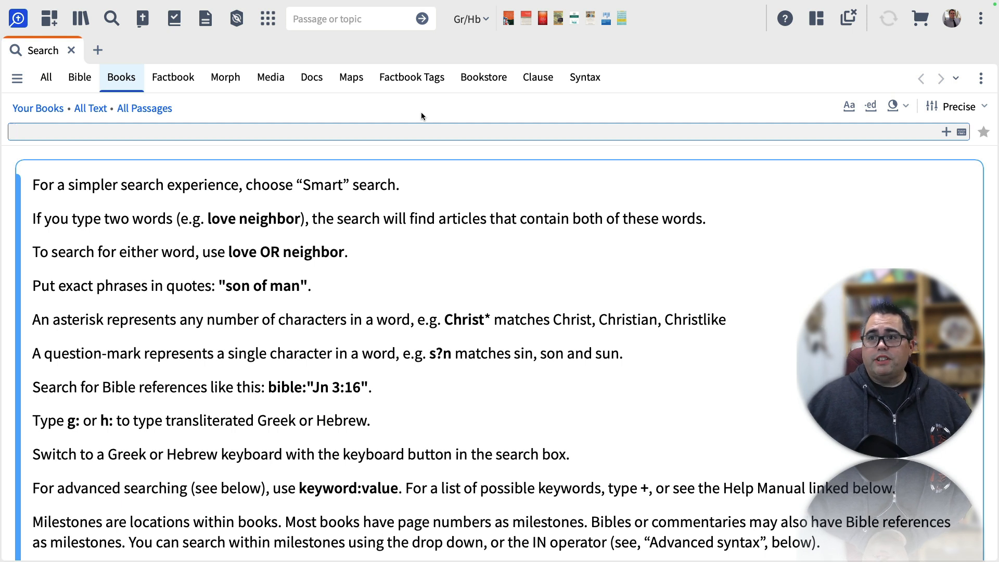
{"action": "left_click", "coordinate": [270, 21]}
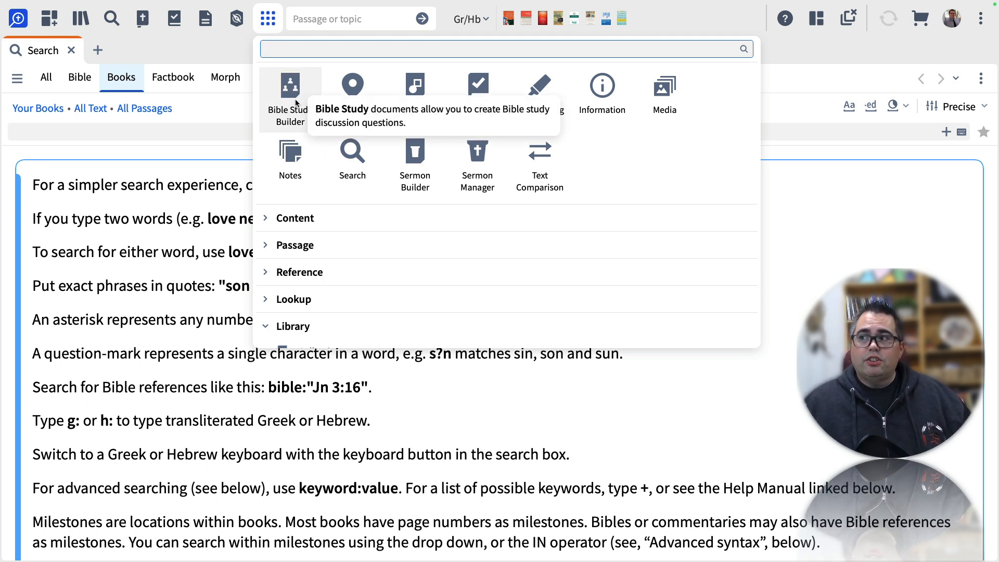
{"action": "left_click", "coordinate": [294, 101]}
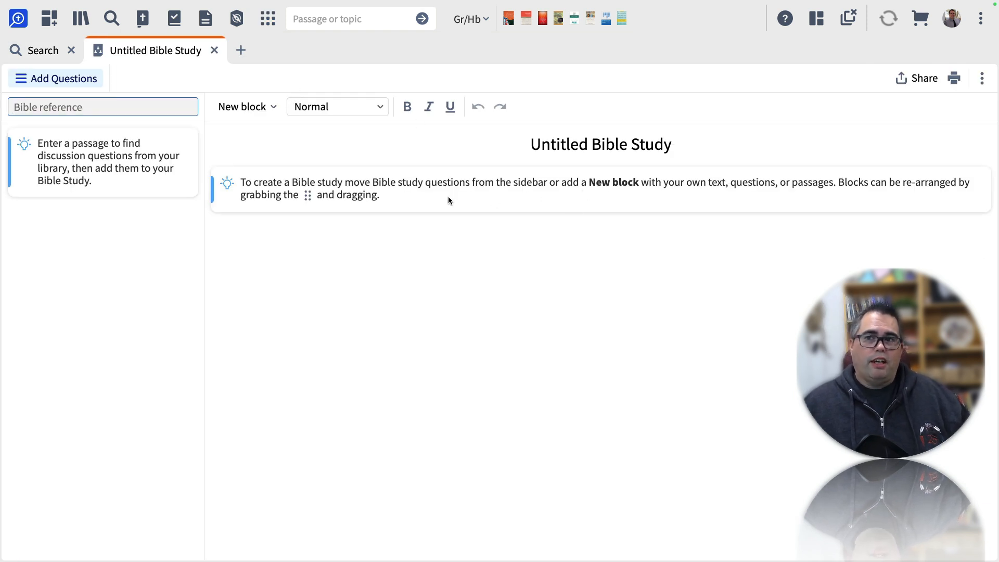
- Find discussion questions for Mark 1:1–8, collapse them to their source books, and close the untitled Bible study
{"action": "type", "text": "mark 1.1"}
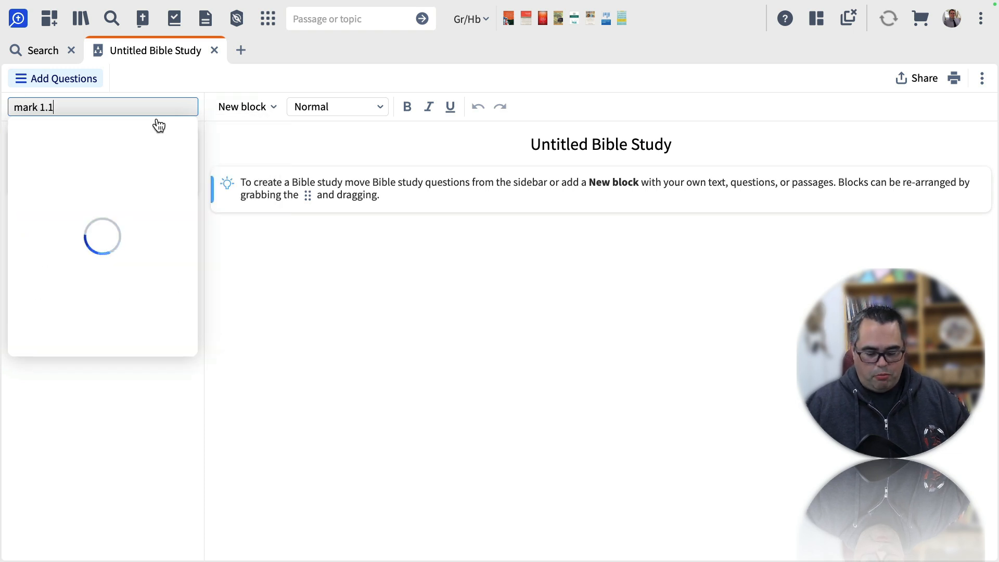
{"action": "type", "text": "-8"}
{"action": "left_click", "coordinate": [158, 125]}
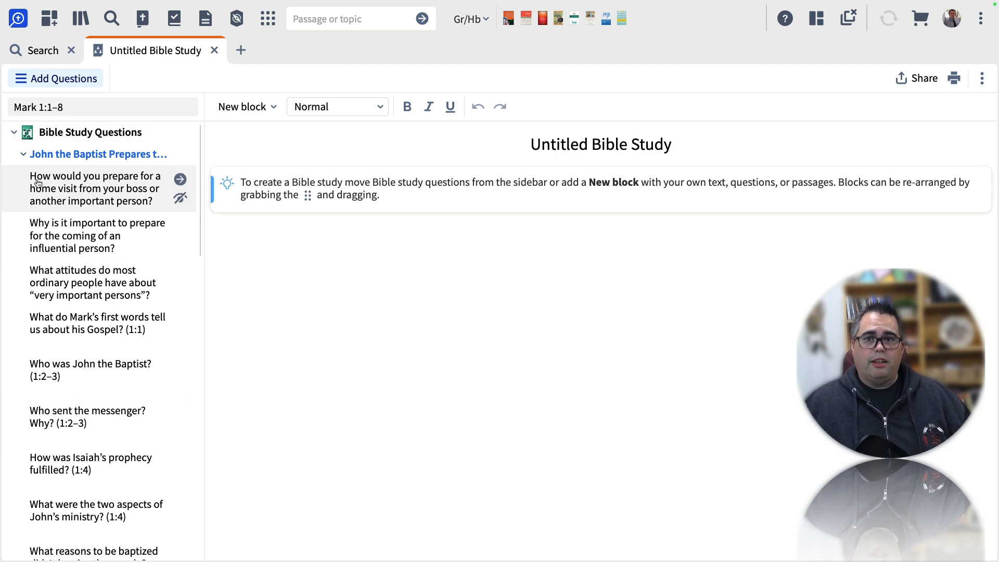
{"action": "left_click", "coordinate": [14, 133]}
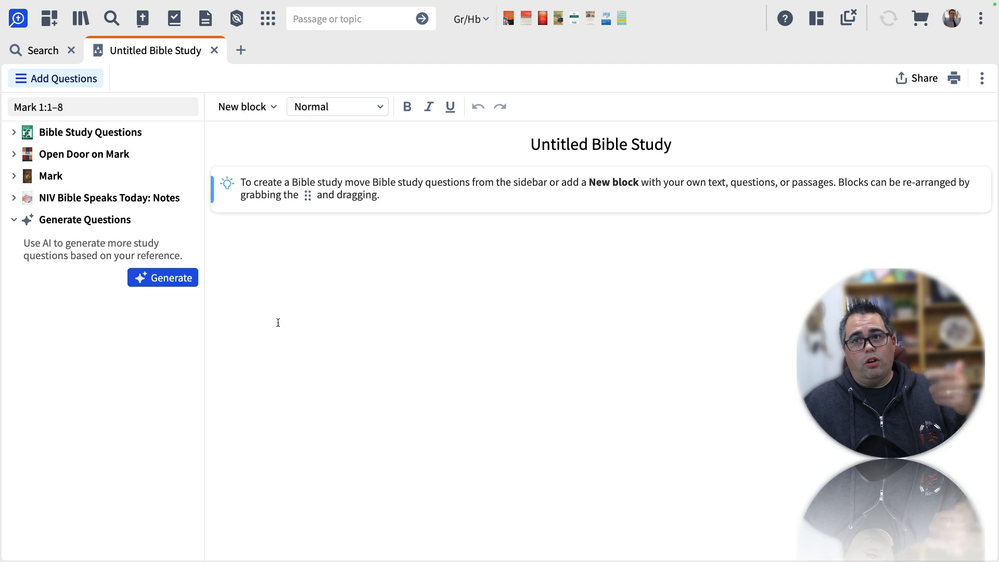
{"action": "left_click", "coordinate": [213, 50]}
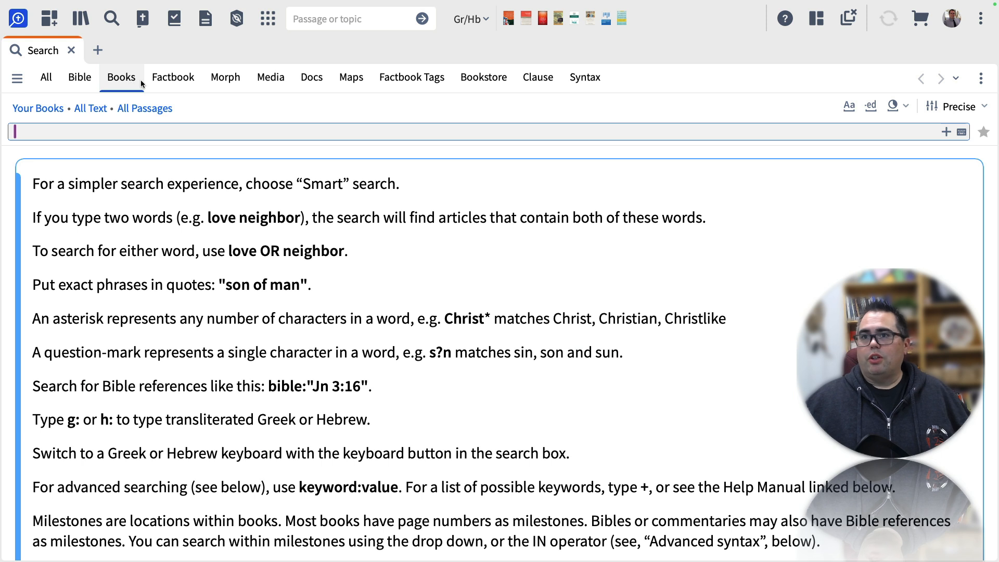
- Switch the Books search engine to Smart, and run an All search for "dead sea scrolls"
{"action": "left_click", "coordinate": [983, 108]}
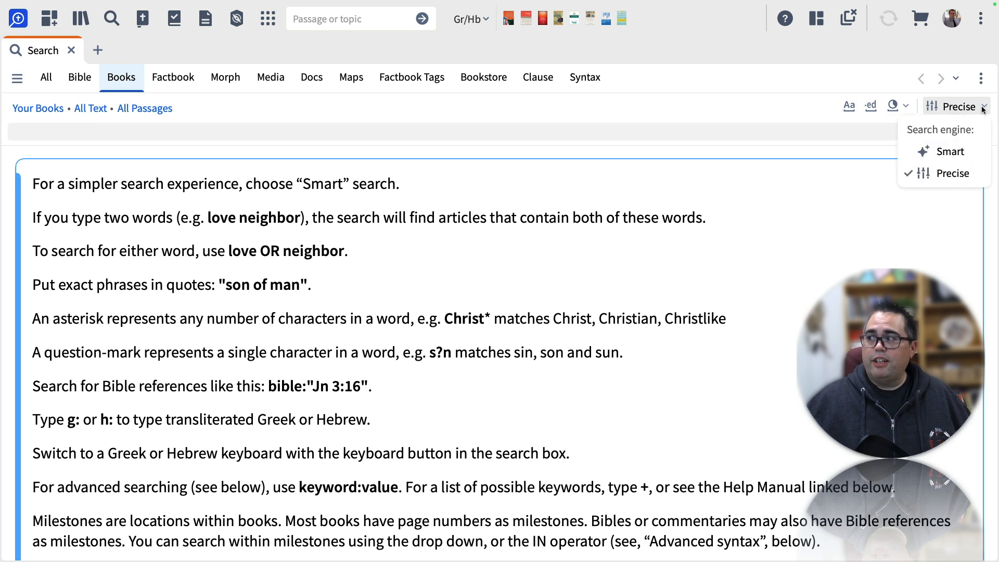
{"action": "left_click", "coordinate": [958, 152]}
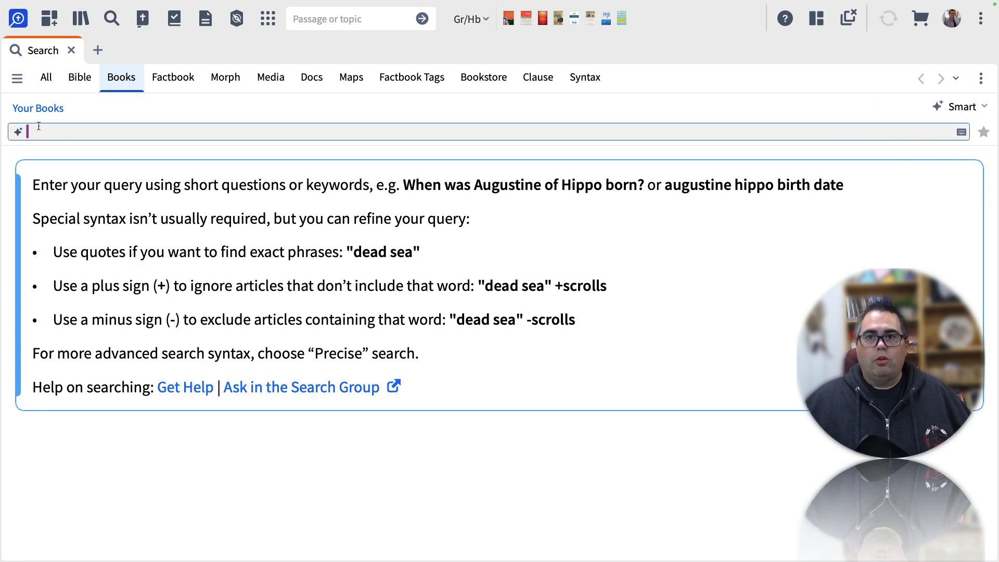
{"action": "left_click", "coordinate": [46, 85]}
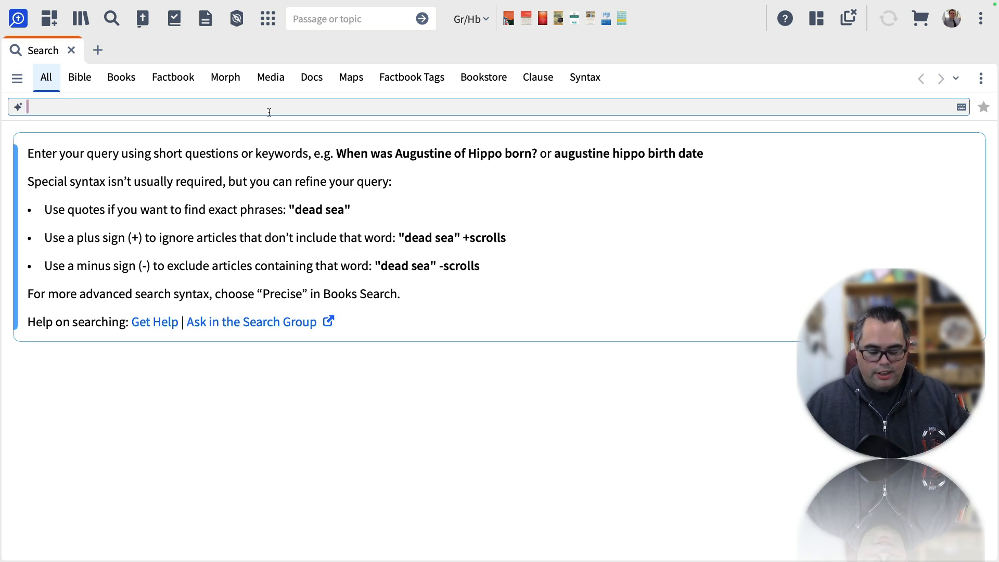
{"action": "type", "text": "dead"}
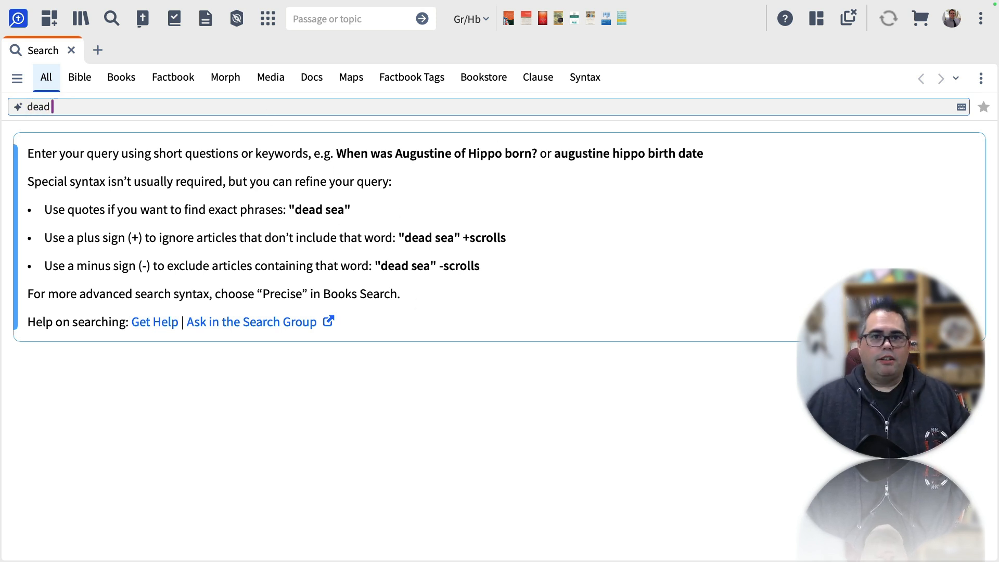
{"action": "type", "text": " sea scrolls"}
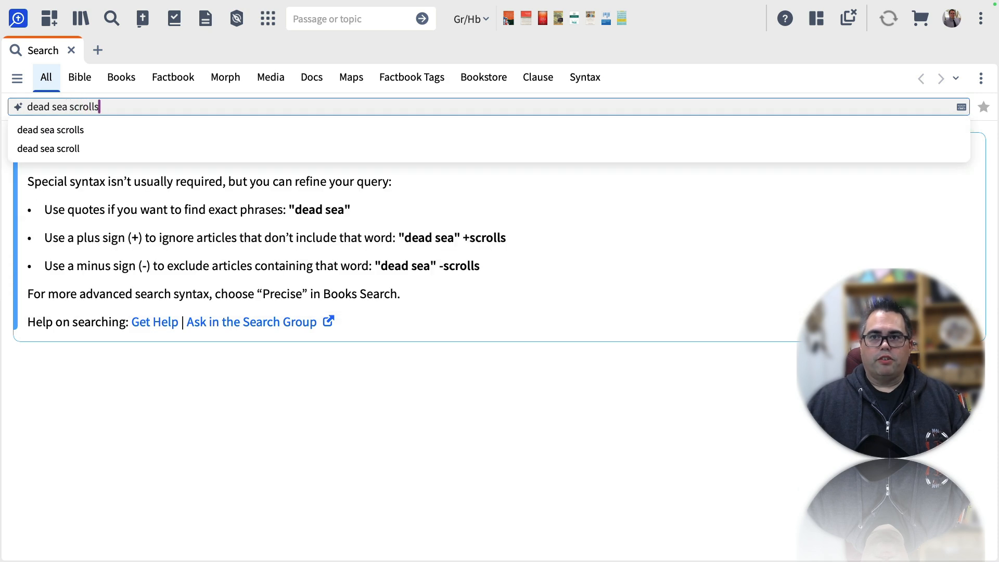
{"action": "key", "text": "Return"}
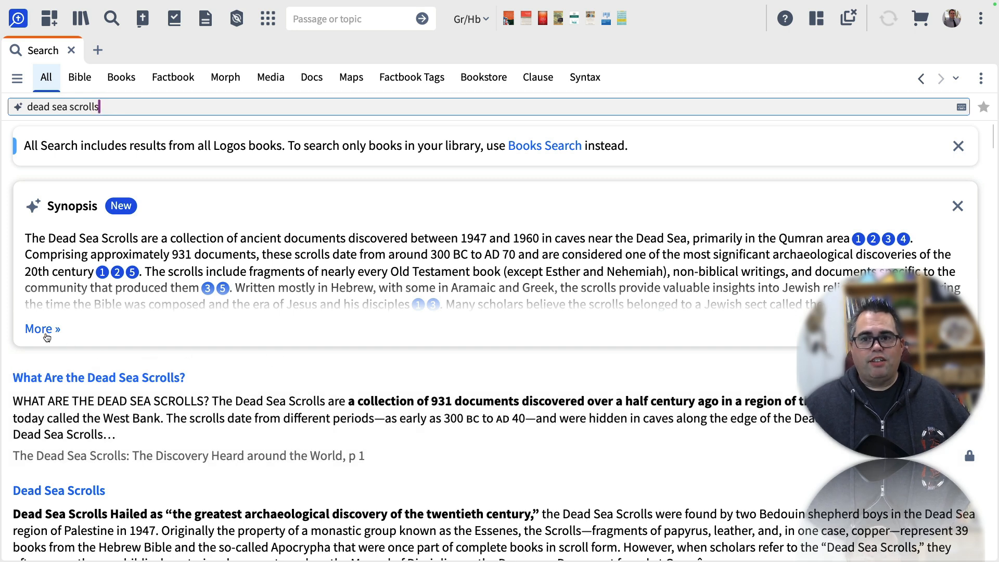
- Expand the full search synopsis and examine its cited sources, the article results, and the Factbook and Your Documents sections
{"action": "left_click", "coordinate": [46, 331]}
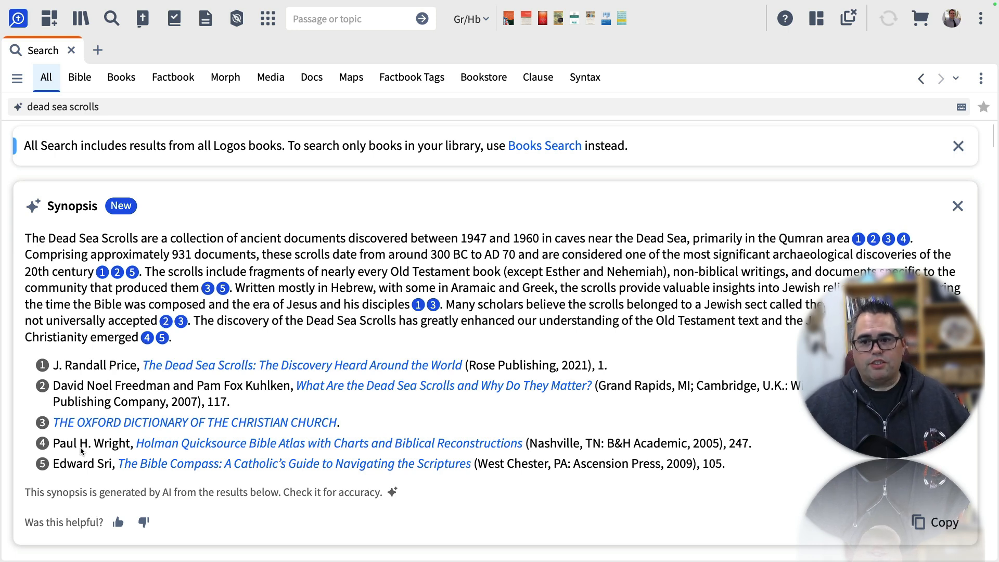
{"action": "scroll", "coordinate": [181, 418], "scroll_direction": "down", "scroll_amount": 3}
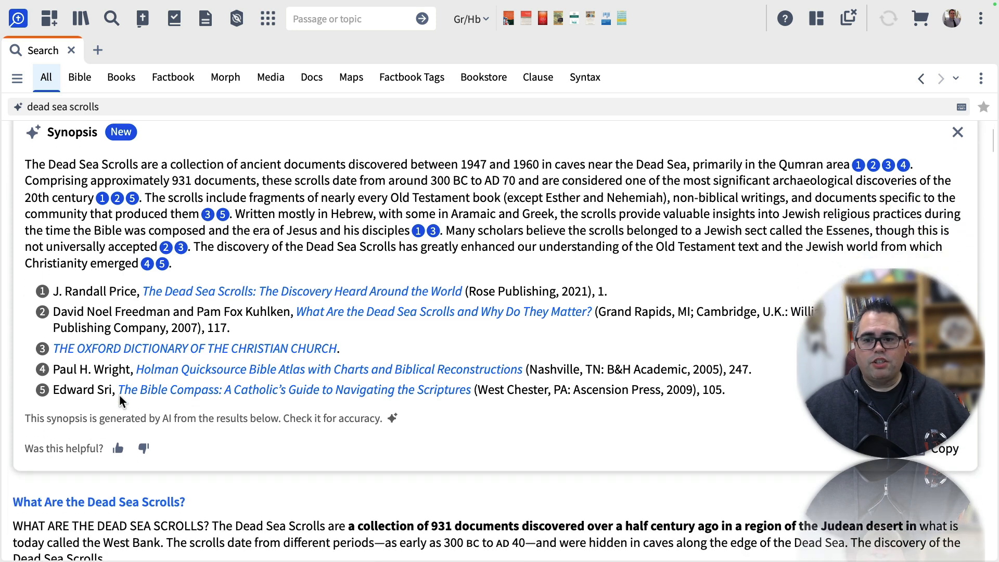
{"action": "scroll", "coordinate": [181, 417], "scroll_direction": "down", "scroll_amount": 9}
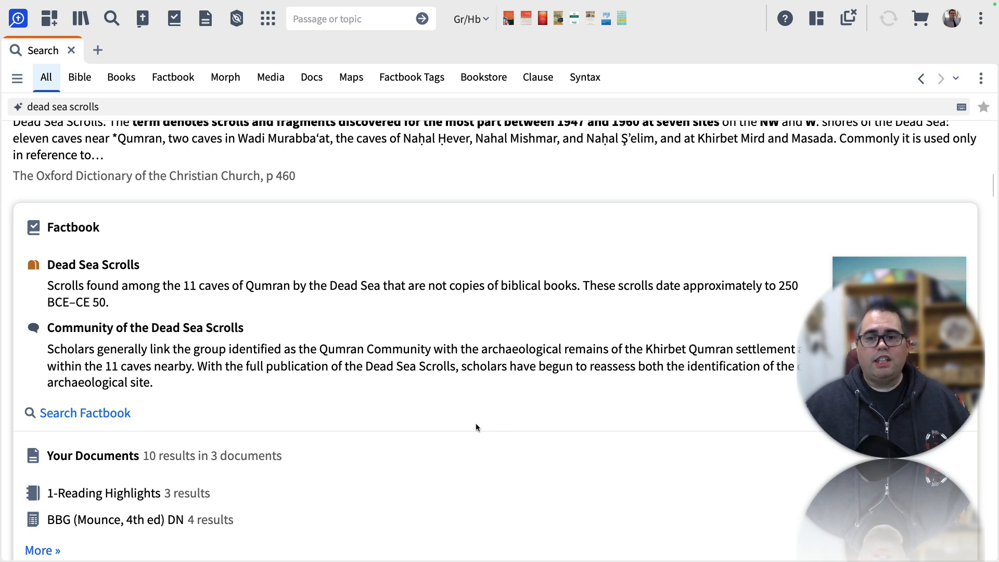
{"action": "scroll", "coordinate": [191, 348], "scroll_direction": "down", "scroll_amount": 1}
{"action": "scroll", "coordinate": [191, 348], "scroll_direction": "down", "scroll_amount": 2}
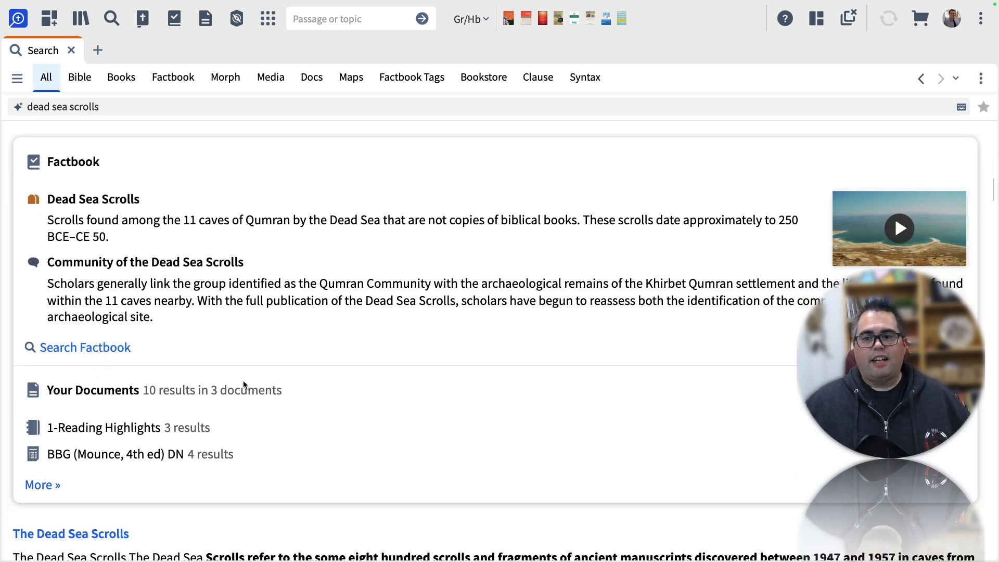
{"action": "scroll", "coordinate": [161, 457], "scroll_direction": "down", "scroll_amount": 4}
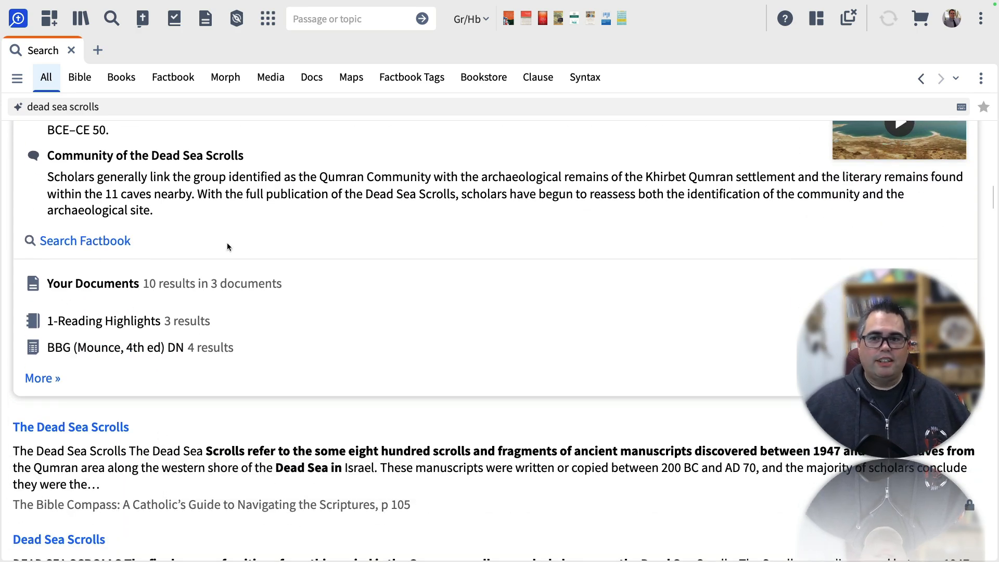
{"action": "scroll", "coordinate": [227, 246], "scroll_direction": "up", "scroll_amount": 15}
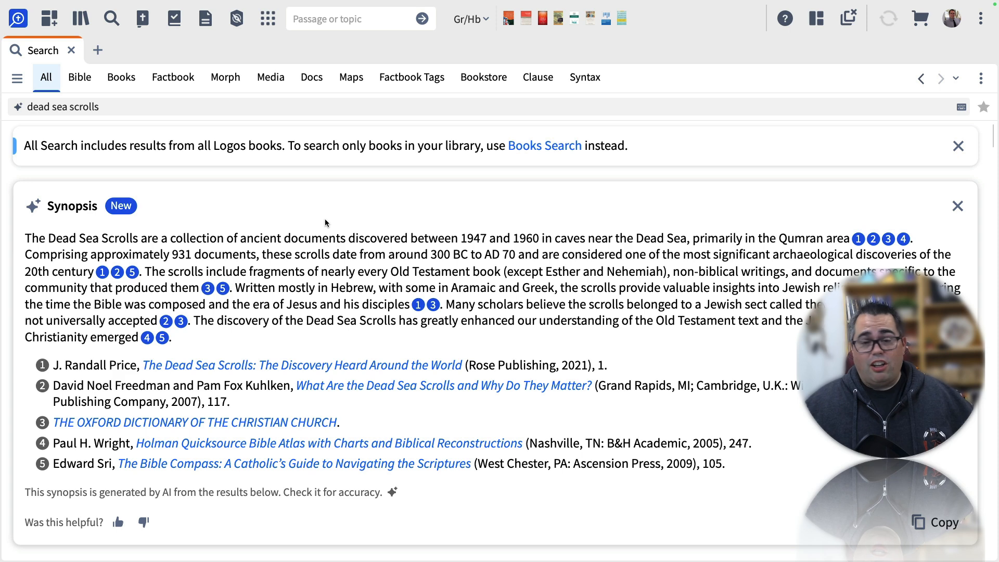
- Run a Smart Books search across Your Books for "what are the dead sea scrolls?"
{"action": "left_click", "coordinate": [118, 78]}
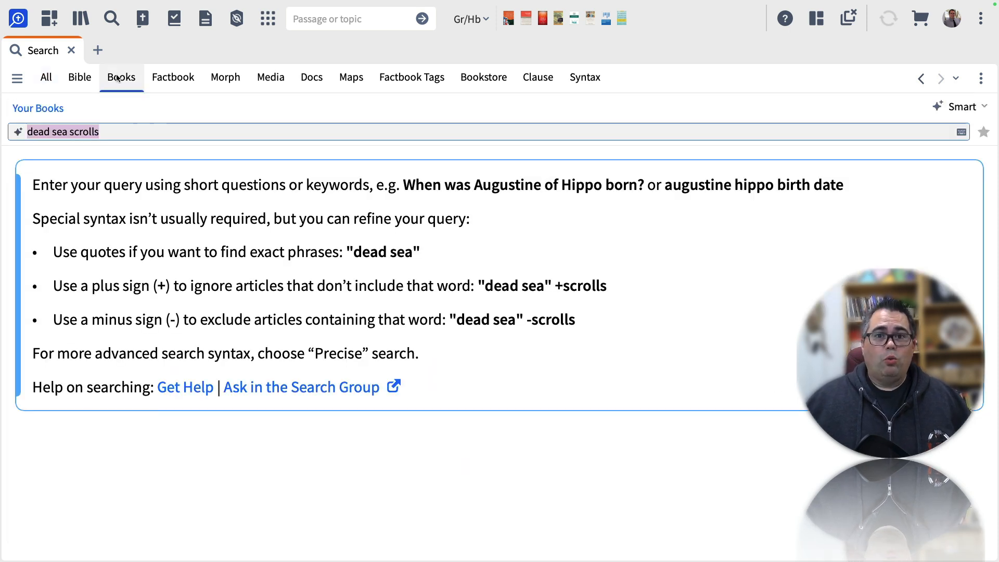
{"action": "left_click", "coordinate": [148, 131]}
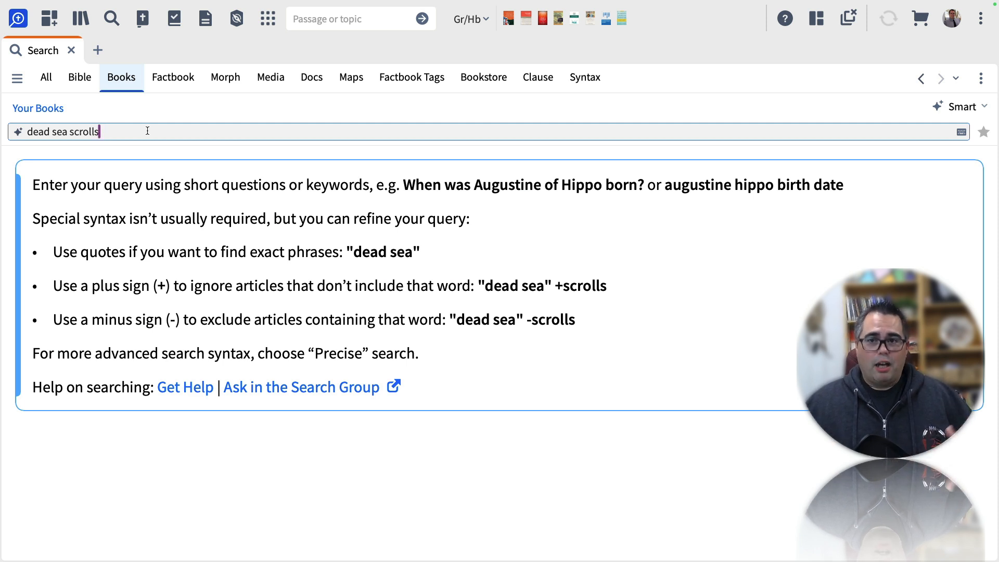
{"action": "key", "text": "Home"}
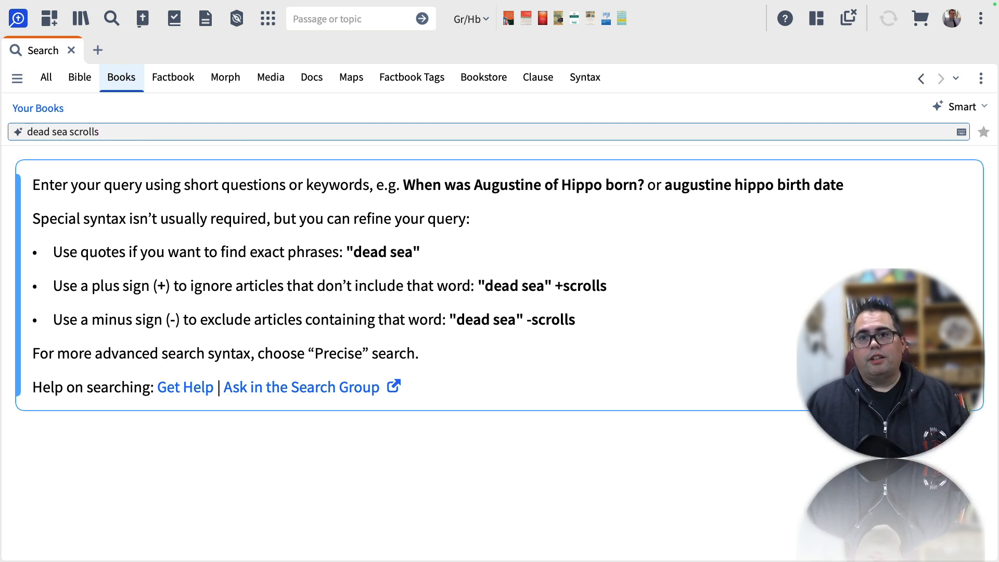
{"action": "type", "text": "what "}
{"action": "type", "text": "are the"}
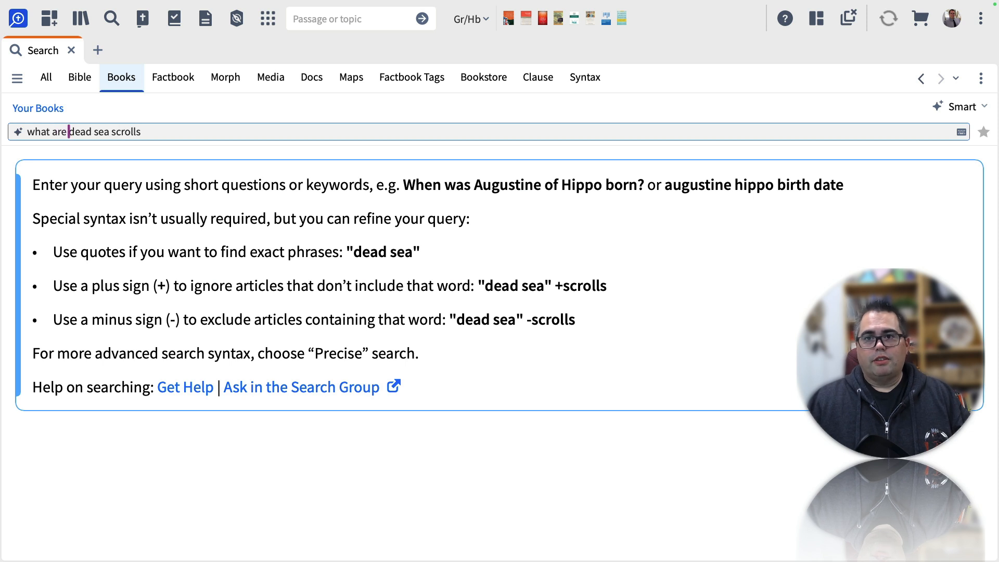
{"action": "type", "text": "?"}
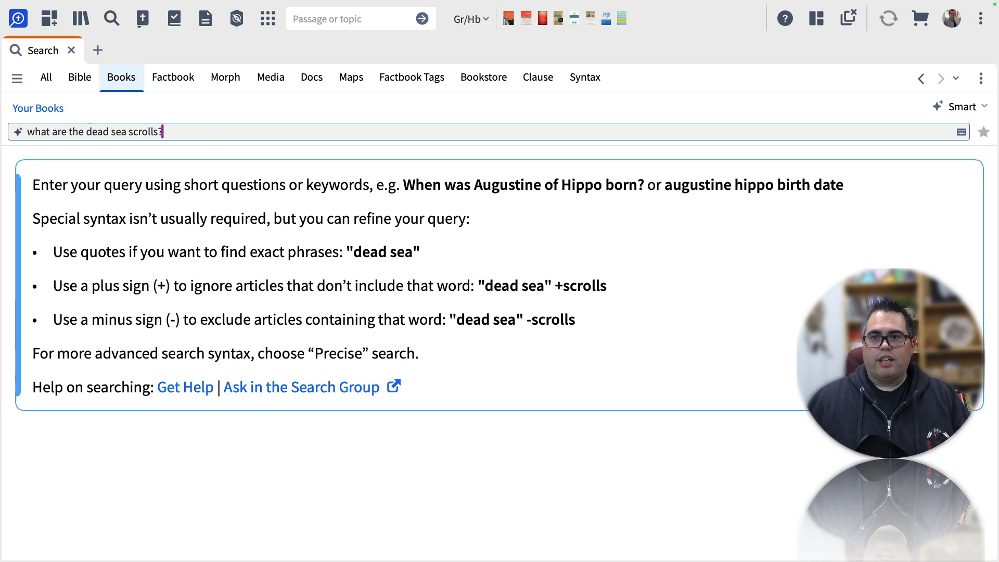
{"action": "key", "text": "Return"}
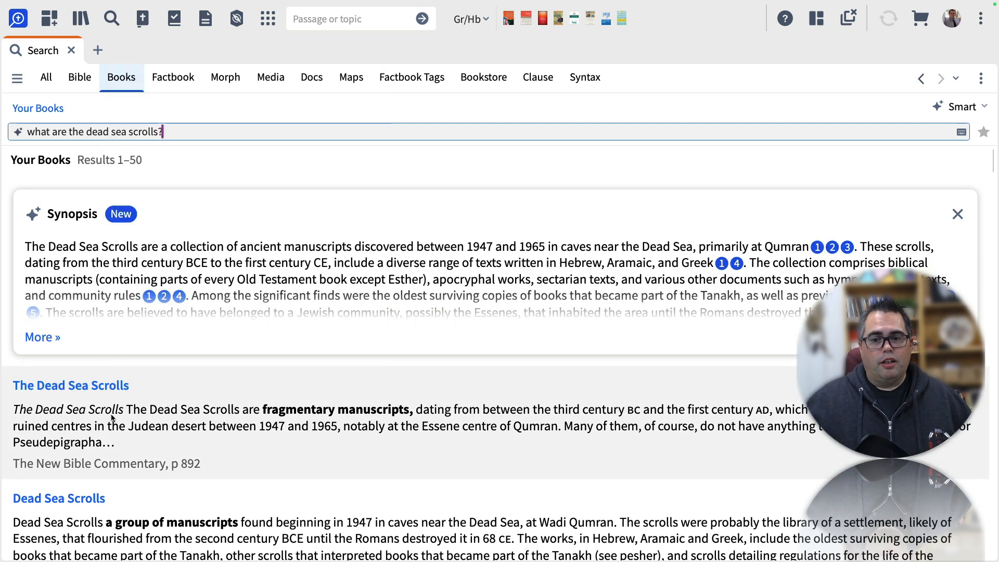
- Examine the article results for the question and the search engine choices offered for the Books search
{"action": "scroll", "coordinate": [109, 411], "scroll_direction": "down", "scroll_amount": 3}
{"action": "scroll", "coordinate": [282, 411], "scroll_direction": "down", "scroll_amount": 9}
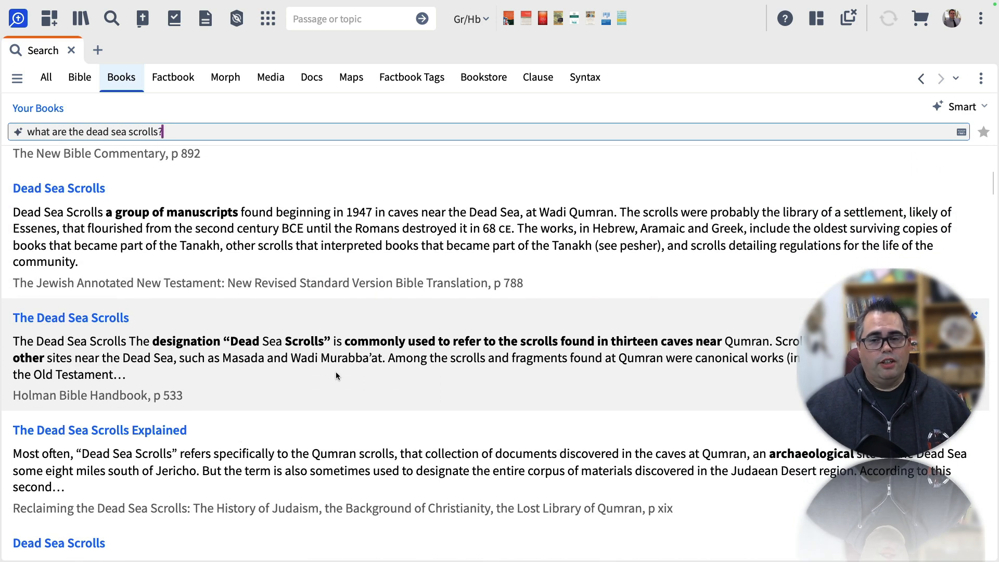
{"action": "scroll", "coordinate": [336, 376], "scroll_direction": "up", "scroll_amount": 12}
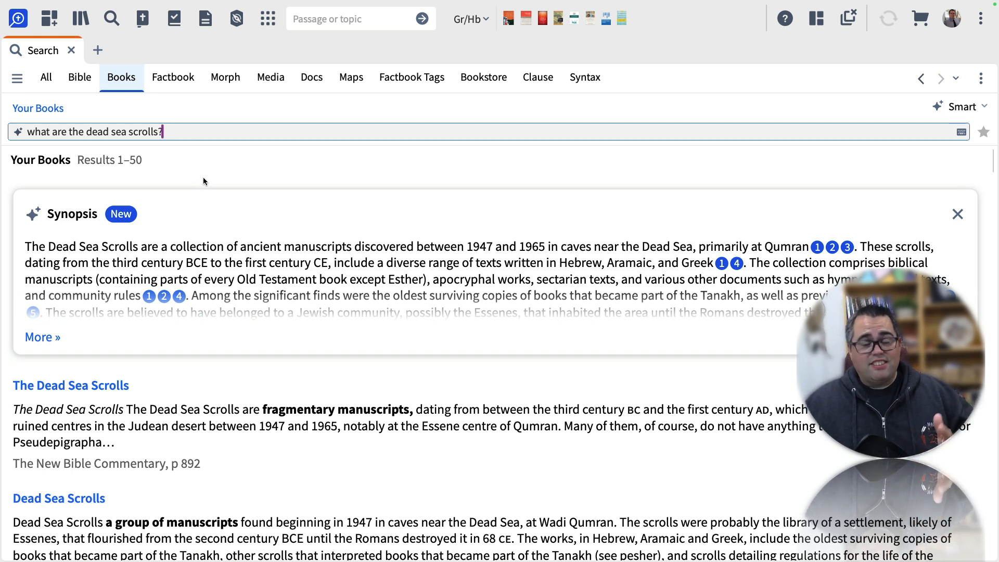
{"action": "left_click", "coordinate": [959, 106]}
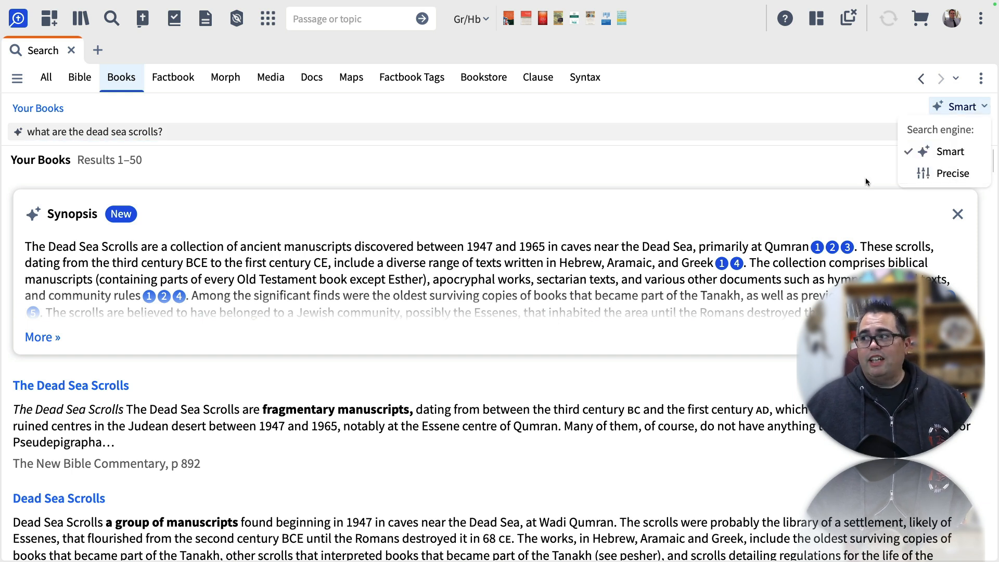
{"action": "left_click", "coordinate": [783, 175]}
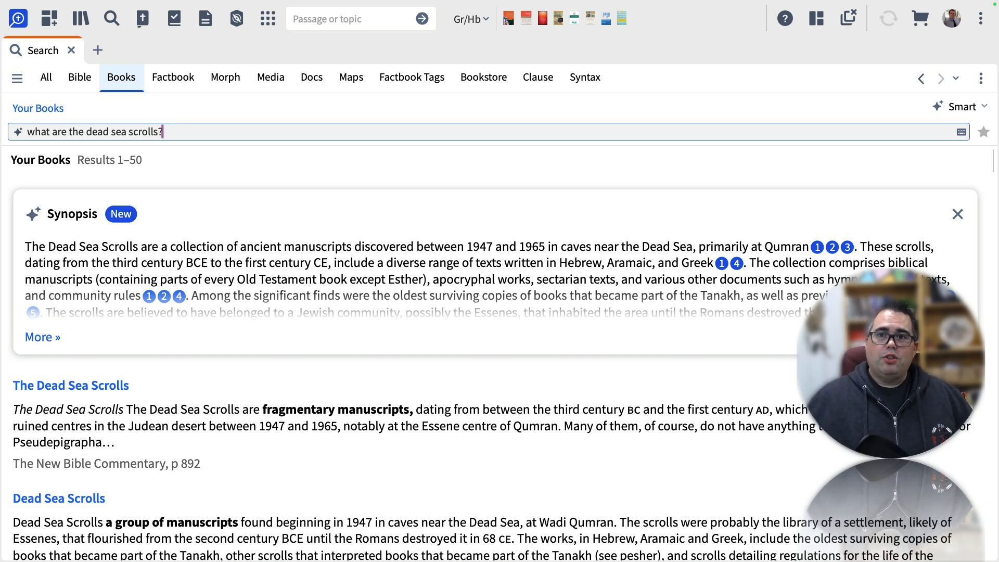
- Open Introducing the New Testament: A Historical, Literary, and Theological Survey, and limit the Books search to Open Books
{"action": "left_click", "coordinate": [49, 111]}
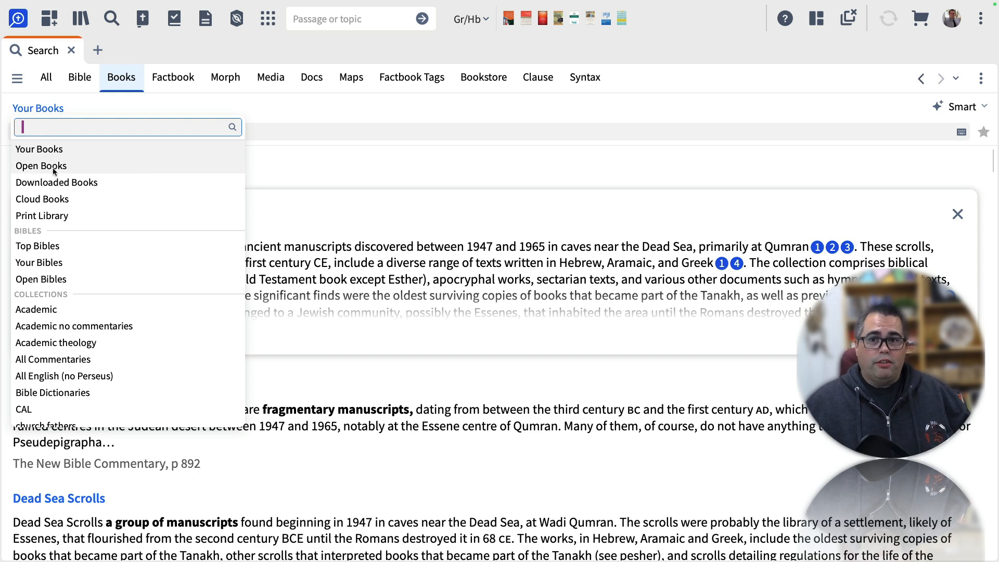
{"action": "left_click", "coordinate": [454, 115]}
{"action": "left_click", "coordinate": [509, 19]}
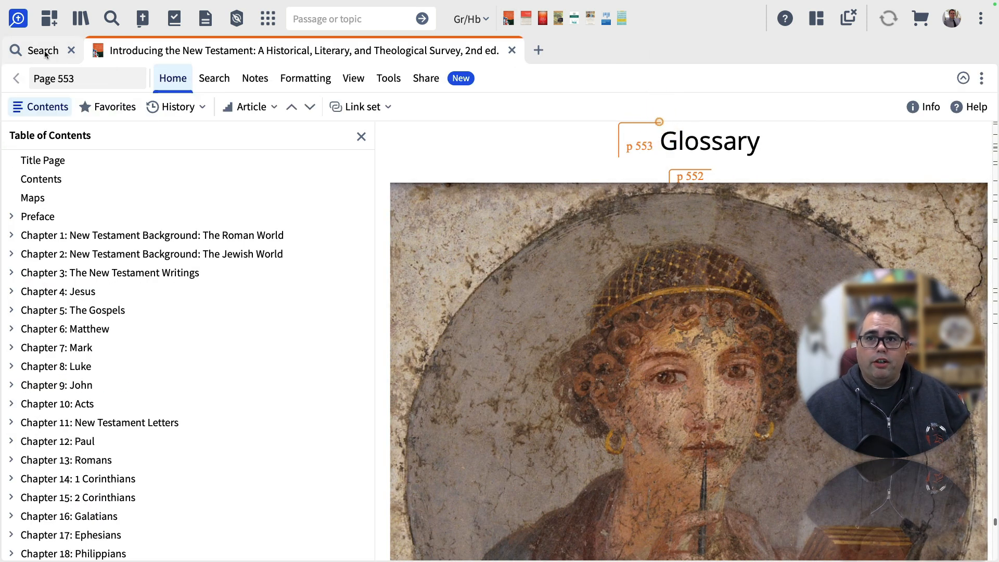
{"action": "left_click", "coordinate": [45, 51]}
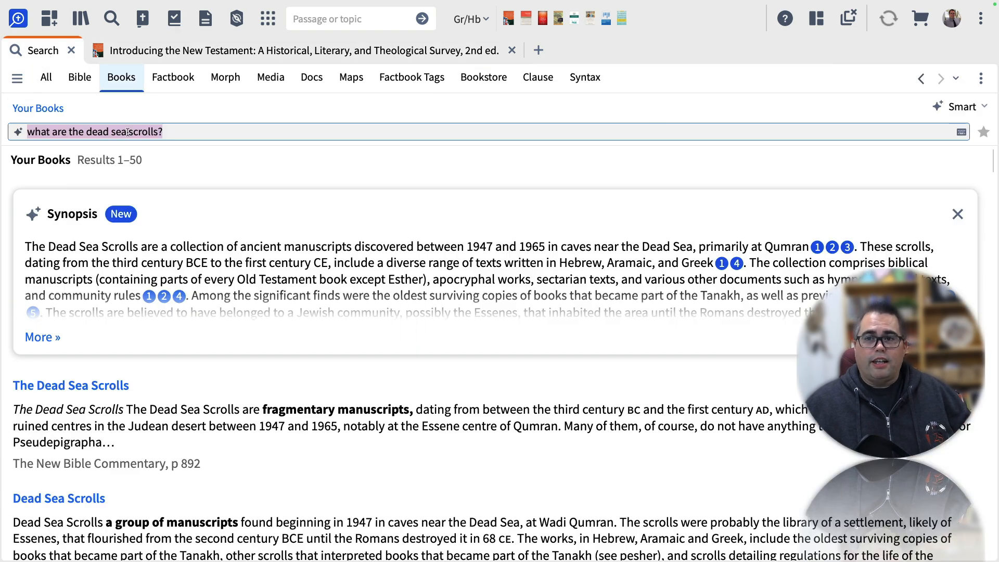
{"action": "left_click", "coordinate": [47, 108]}
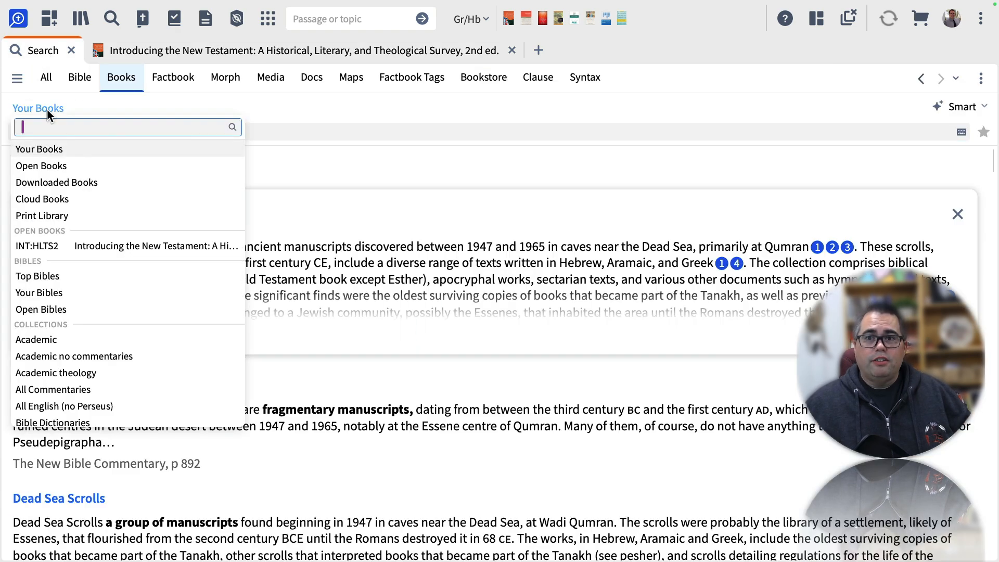
{"action": "left_click", "coordinate": [52, 163]}
{"action": "left_click", "coordinate": [190, 131]}
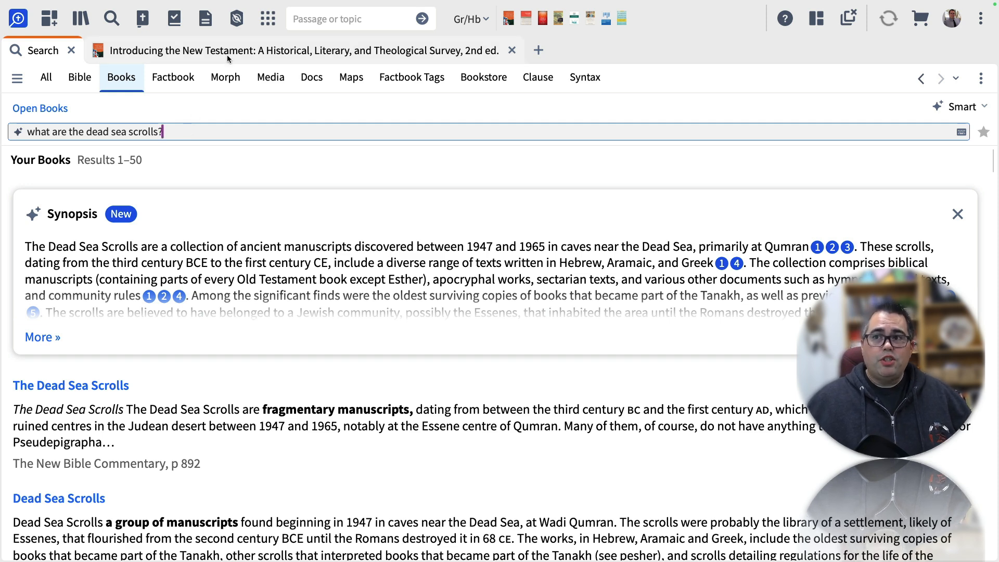
- Examine the resource scopes available for the Books search, including collections, book types, and tags and ratings
{"action": "mouse_move", "coordinate": [229, 56]}
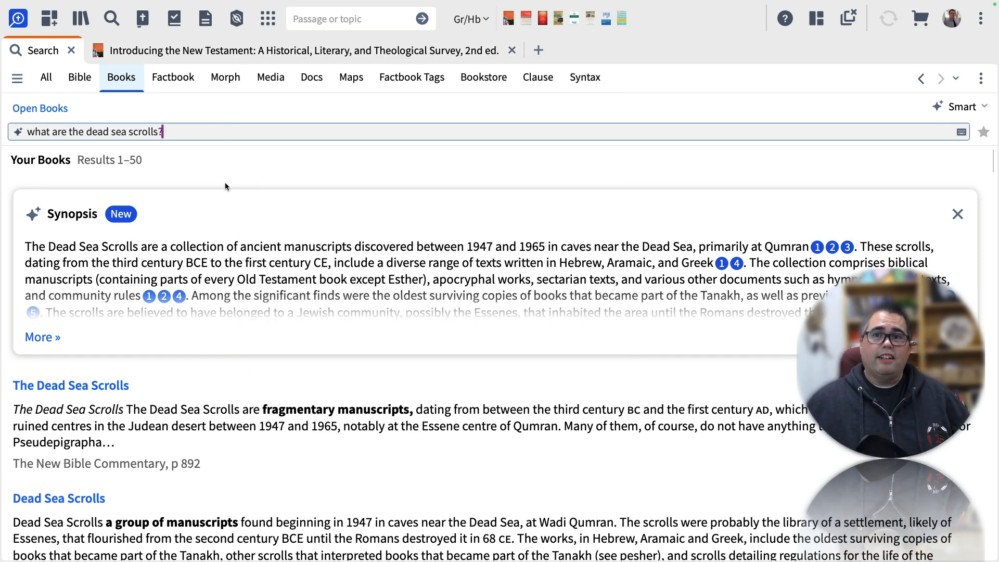
{"action": "left_click", "coordinate": [42, 110]}
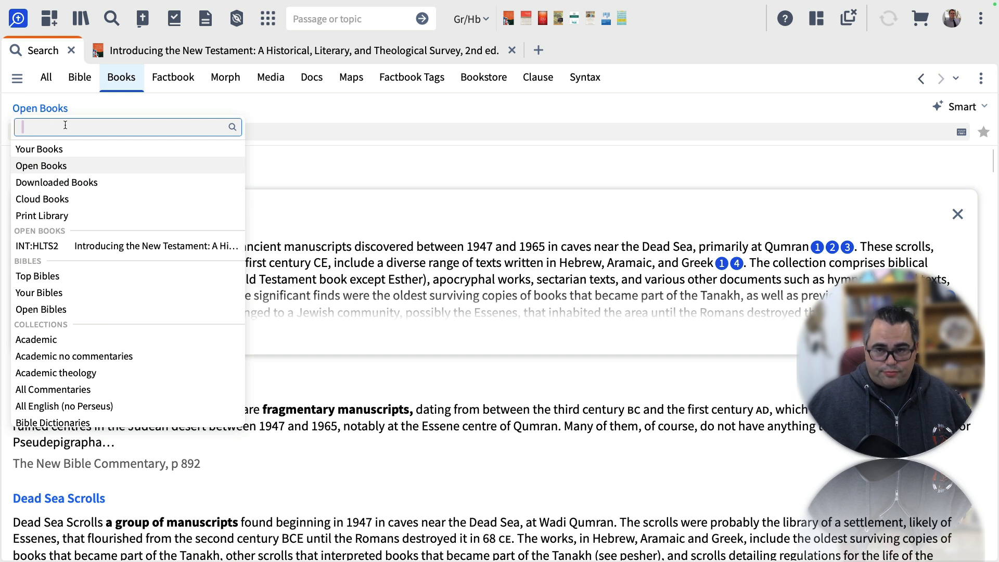
{"action": "scroll", "coordinate": [86, 301], "scroll_direction": "down", "scroll_amount": 2}
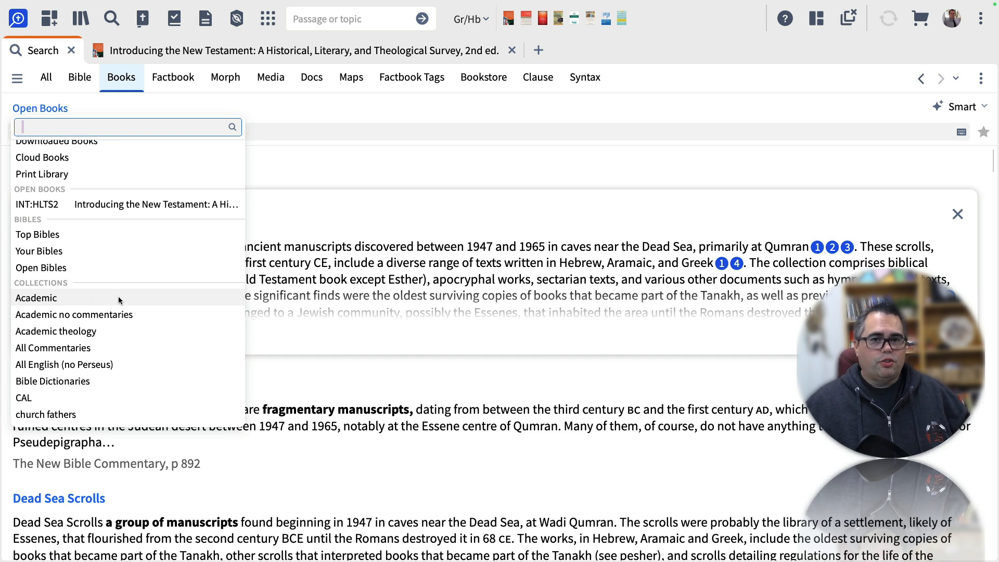
{"action": "scroll", "coordinate": [137, 304], "scroll_direction": "down", "scroll_amount": 5}
{"action": "scroll", "coordinate": [137, 304], "scroll_direction": "down", "scroll_amount": 3}
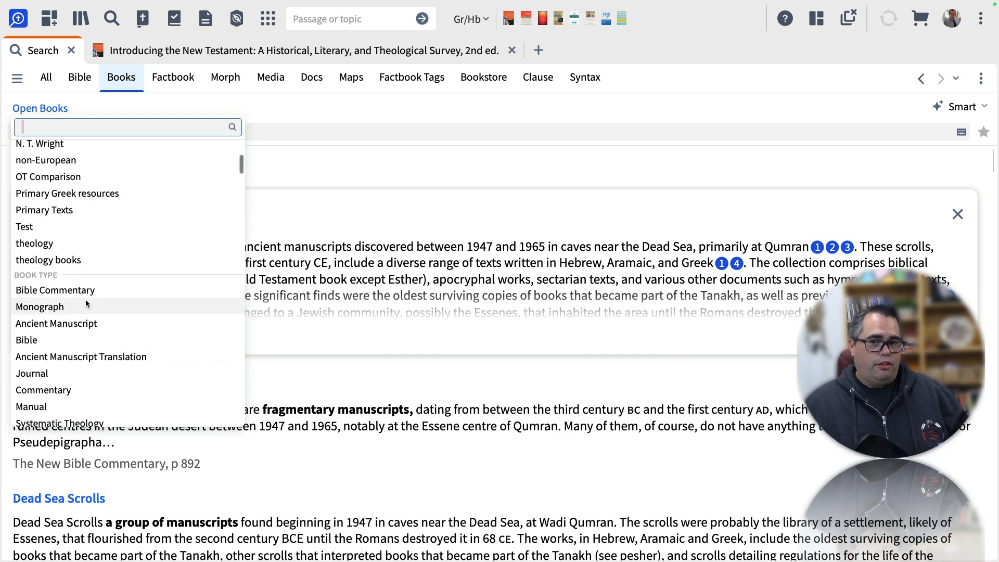
{"action": "scroll", "coordinate": [85, 304], "scroll_direction": "down", "scroll_amount": 5}
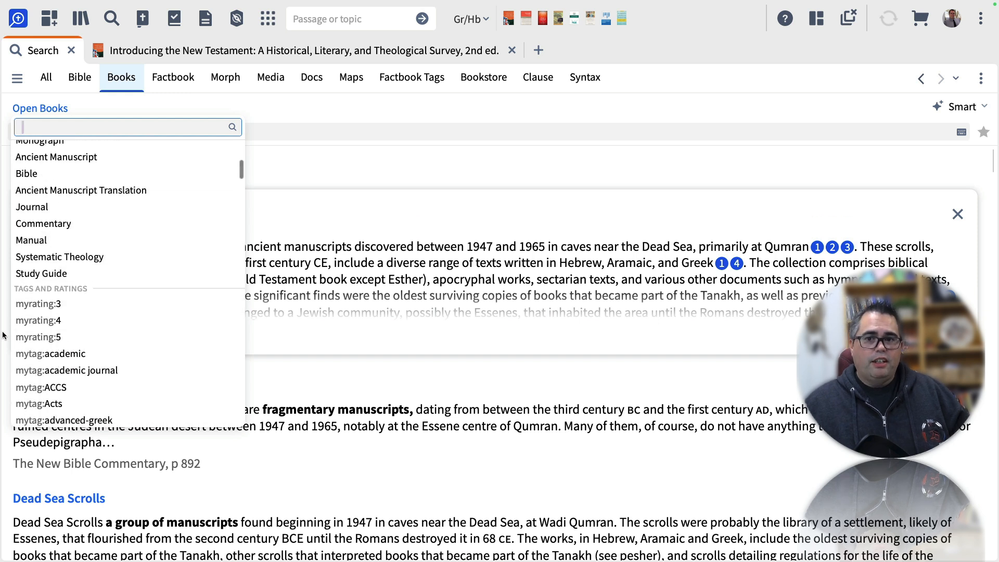
{"action": "scroll", "coordinate": [52, 302], "scroll_direction": "down", "scroll_amount": 5}
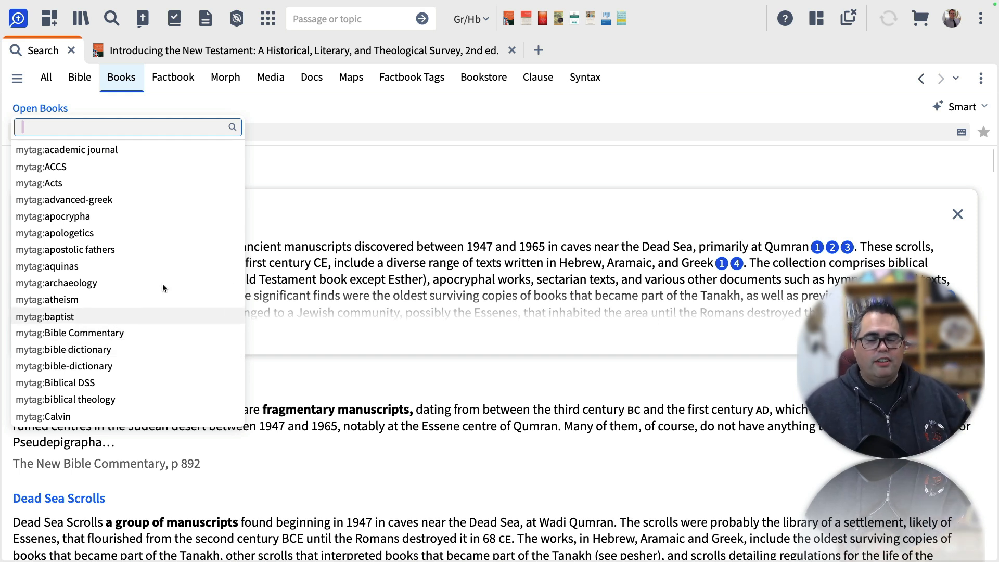
{"action": "scroll", "coordinate": [107, 242], "scroll_direction": "up", "scroll_amount": 10}
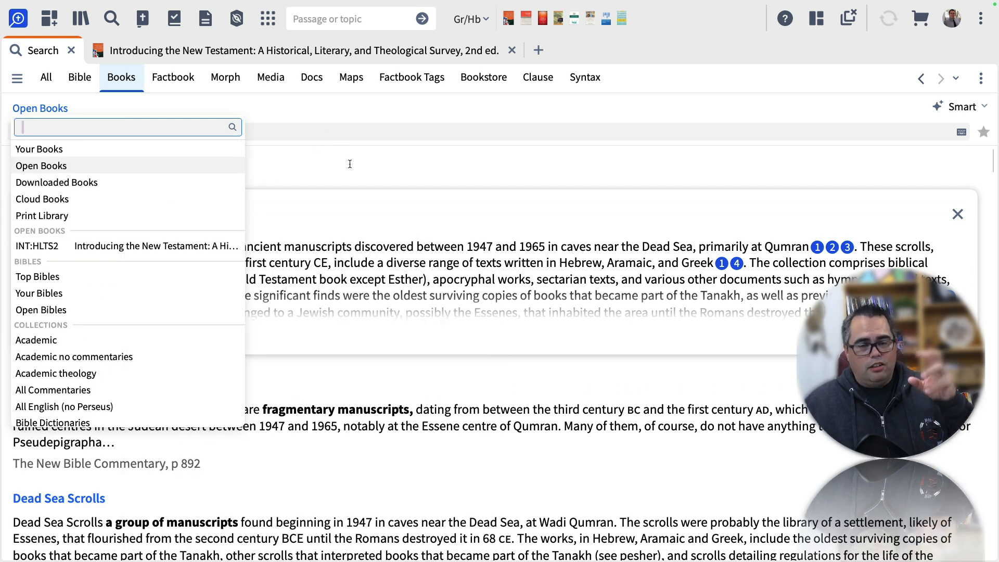
{"action": "key", "text": "Escape"}
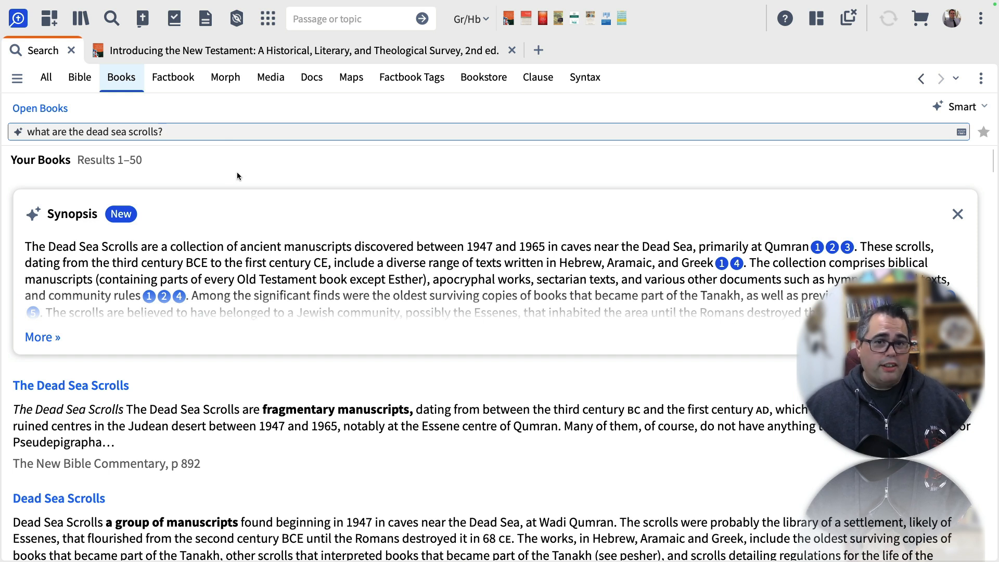
- Review the Print Library scope choice for the Books search, and look over the synopsis again
{"action": "left_click", "coordinate": [32, 109]}
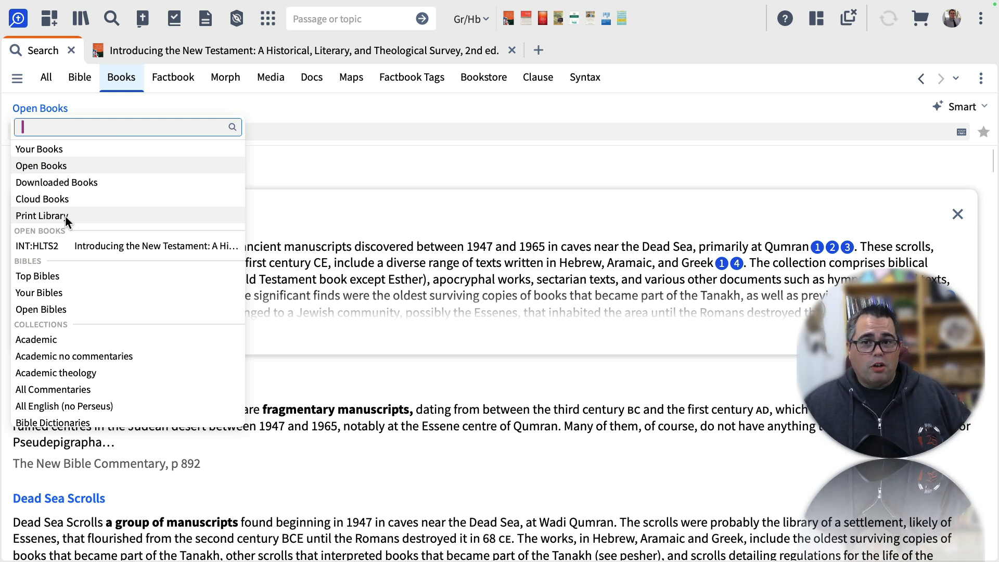
{"action": "scroll", "coordinate": [68, 217], "scroll_direction": "down", "scroll_amount": 1}
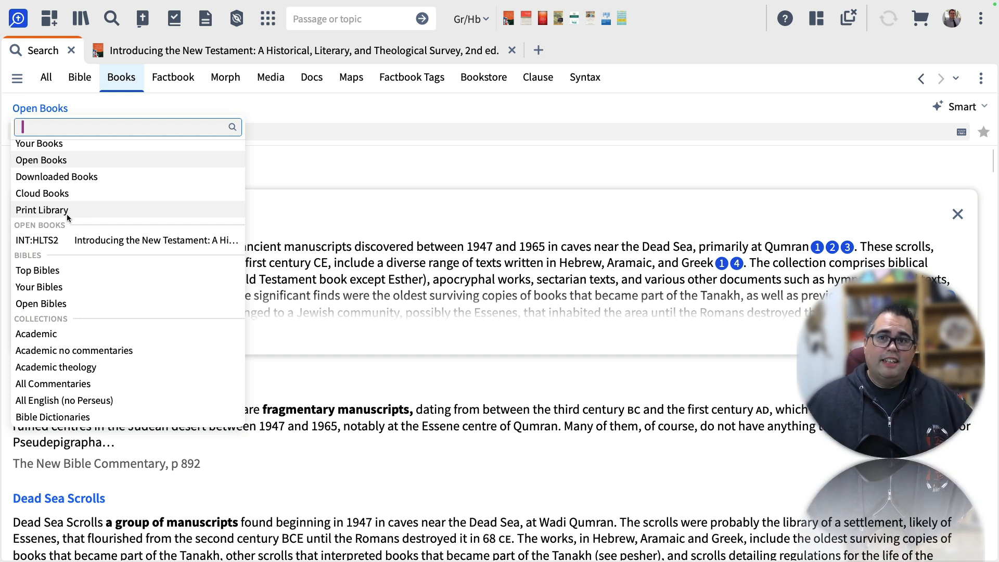
{"action": "scroll", "coordinate": [66, 214], "scroll_direction": "up", "scroll_amount": 1}
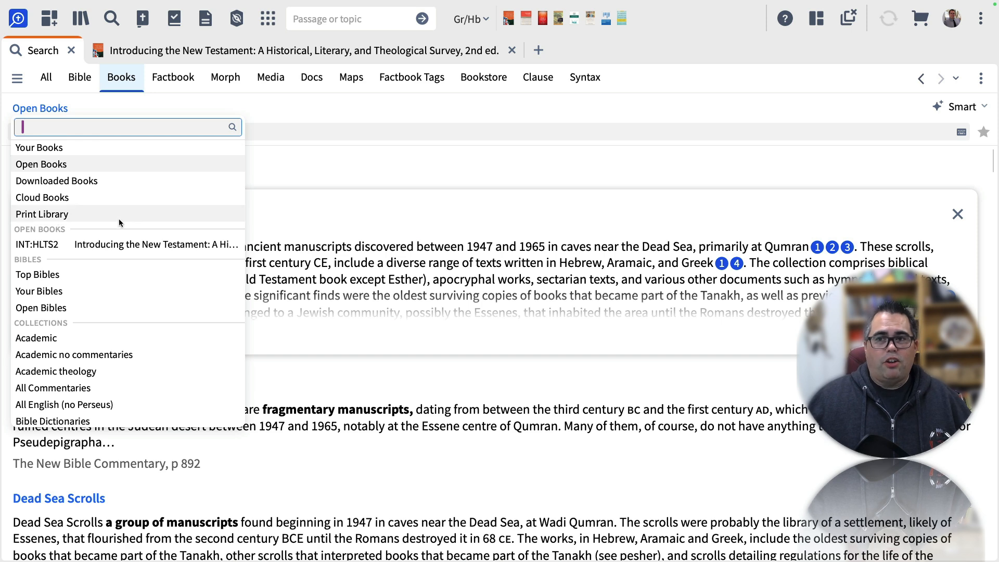
{"action": "left_click", "coordinate": [380, 131]}
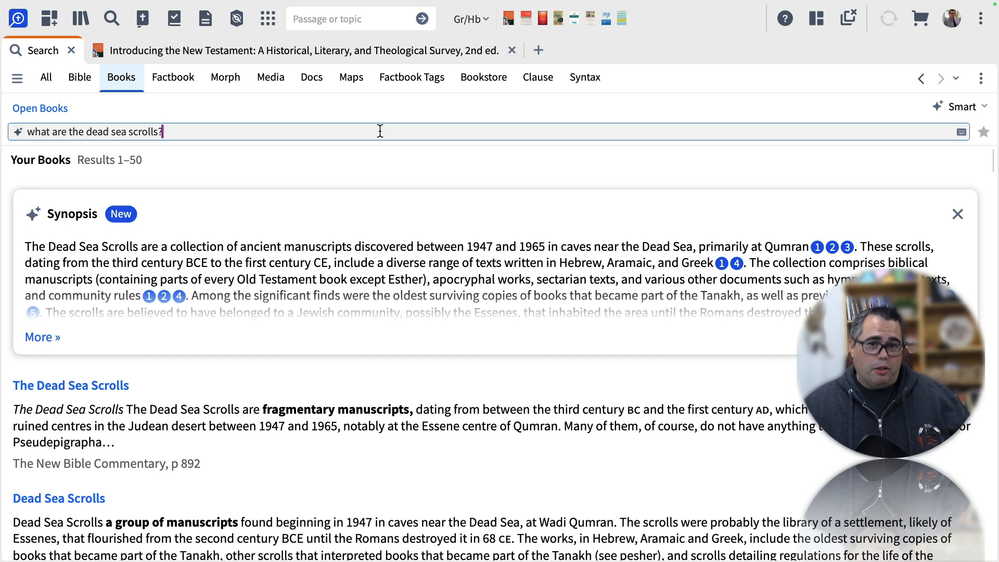
{"action": "scroll", "coordinate": [321, 242], "scroll_direction": "down", "scroll_amount": 1}
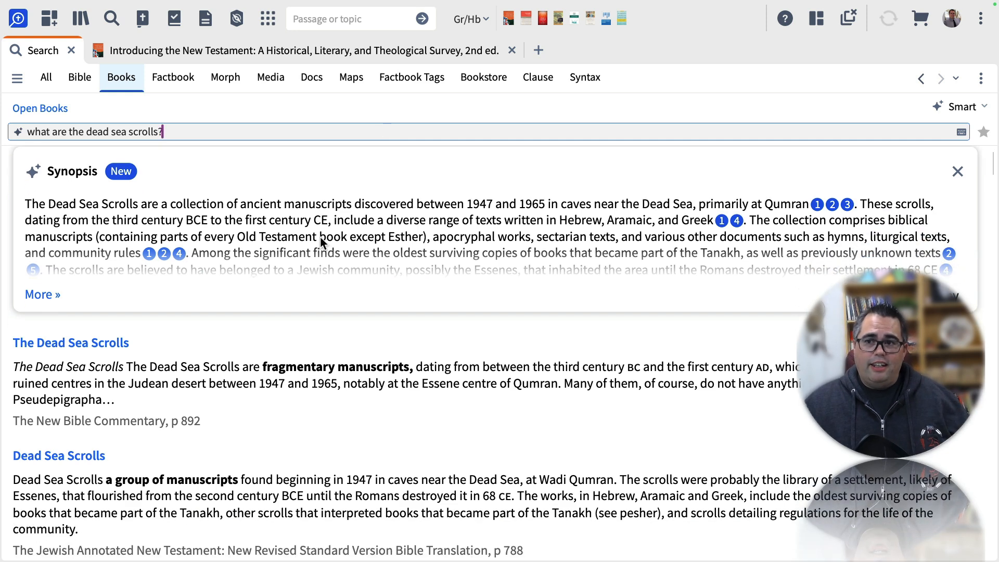
{"action": "scroll", "coordinate": [320, 236], "scroll_direction": "up", "scroll_amount": 1}
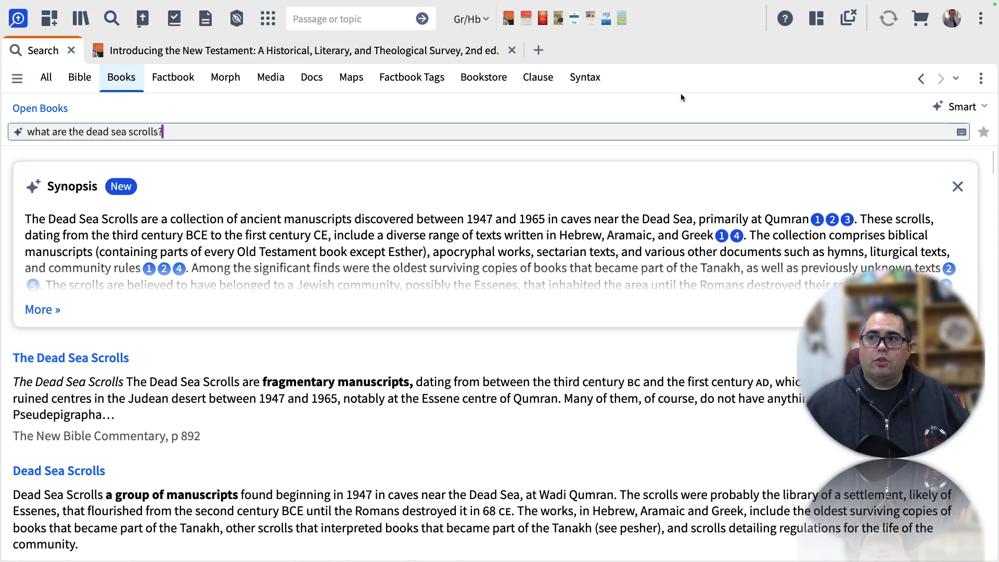
- Go to Chapter 1: New Testament Background: The Roman World in Introducing the New Testament
{"action": "left_click", "coordinate": [415, 56]}
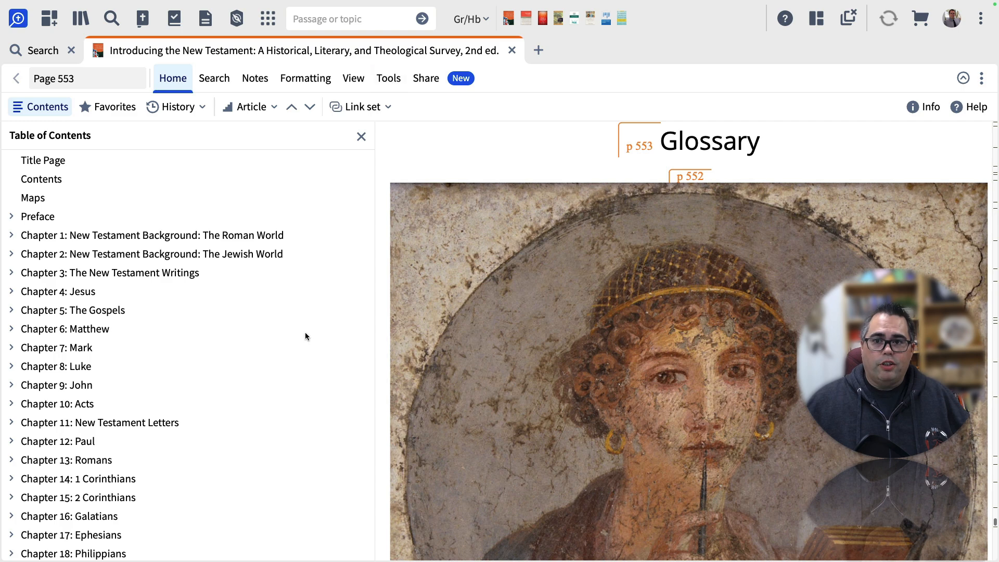
{"action": "scroll", "coordinate": [307, 335], "scroll_direction": "down", "scroll_amount": 5}
{"action": "scroll", "coordinate": [97, 277], "scroll_direction": "up", "scroll_amount": 4}
{"action": "scroll", "coordinate": [98, 281], "scroll_direction": "up", "scroll_amount": 1}
{"action": "left_click", "coordinate": [95, 194]}
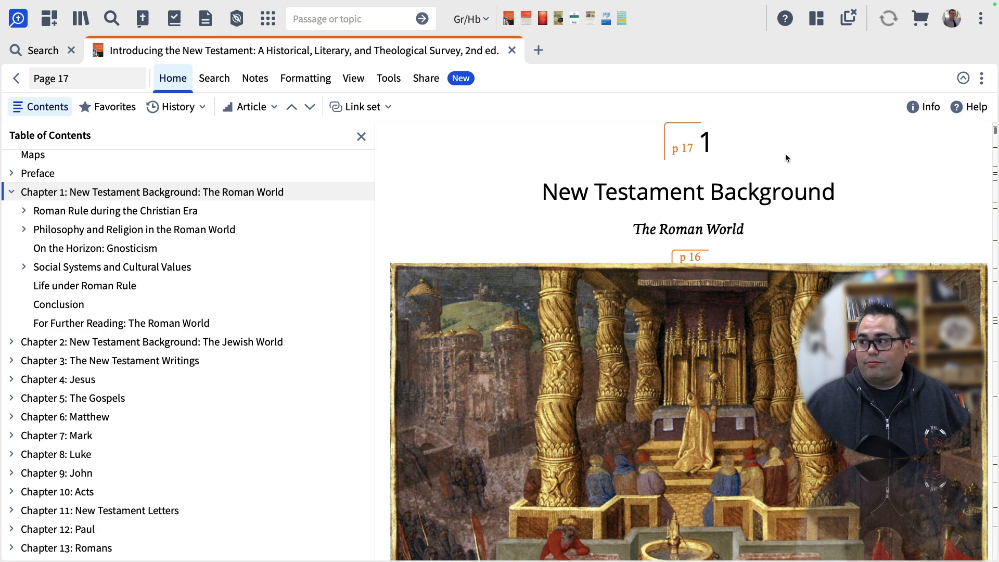
- Generate a summary of the Roman Rule during the Christian Era article in Chapter 1 of the open book
{"action": "left_click", "coordinate": [982, 78]}
{"action": "left_click", "coordinate": [711, 85]}
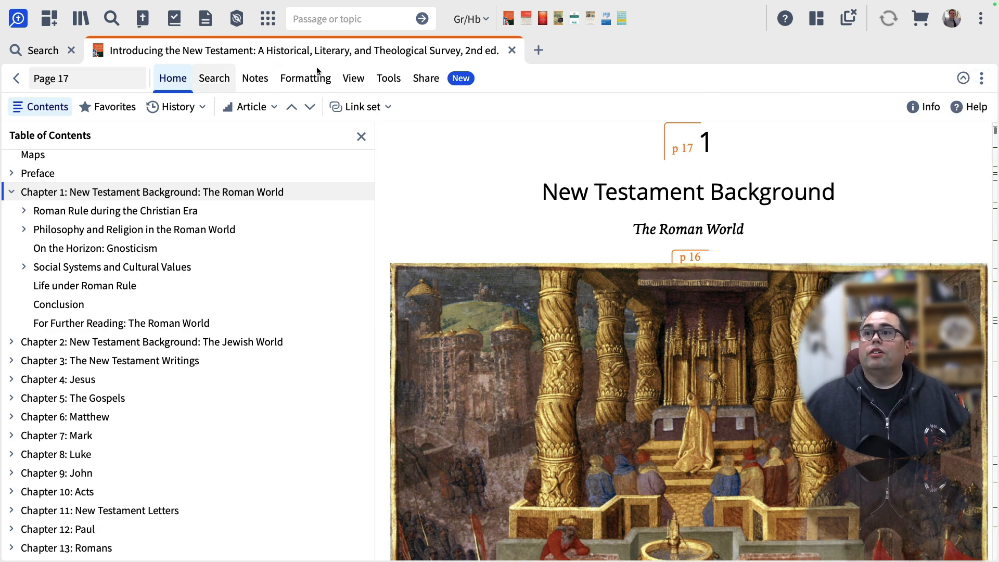
{"action": "left_click", "coordinate": [394, 85]}
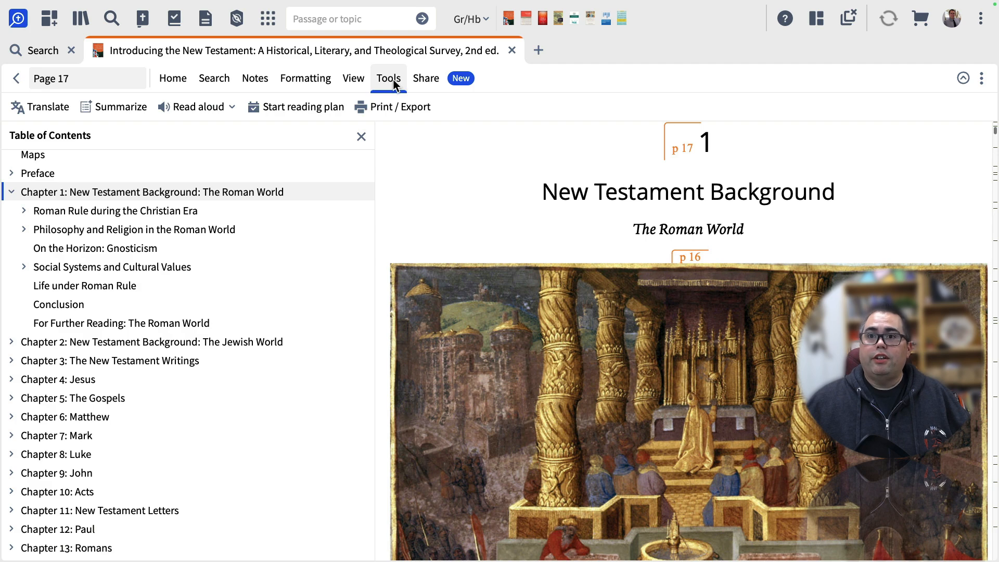
{"action": "left_click", "coordinate": [110, 107]}
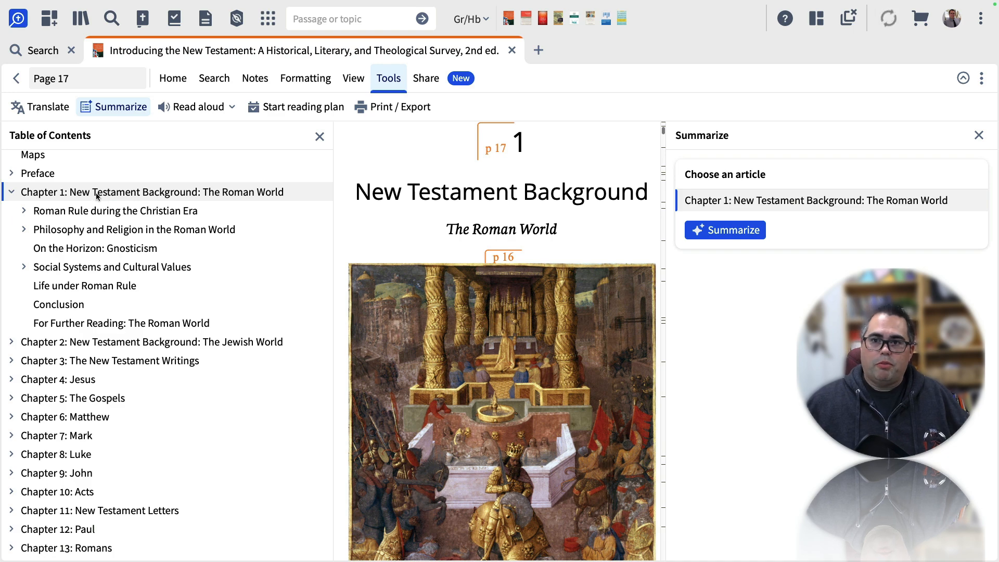
{"action": "left_click", "coordinate": [96, 212]}
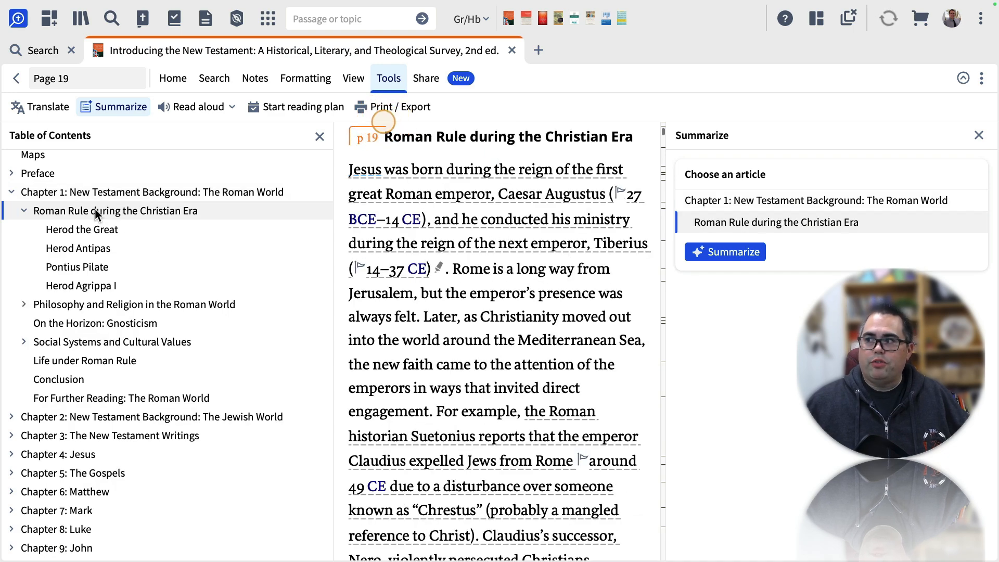
{"action": "left_click", "coordinate": [738, 253]}
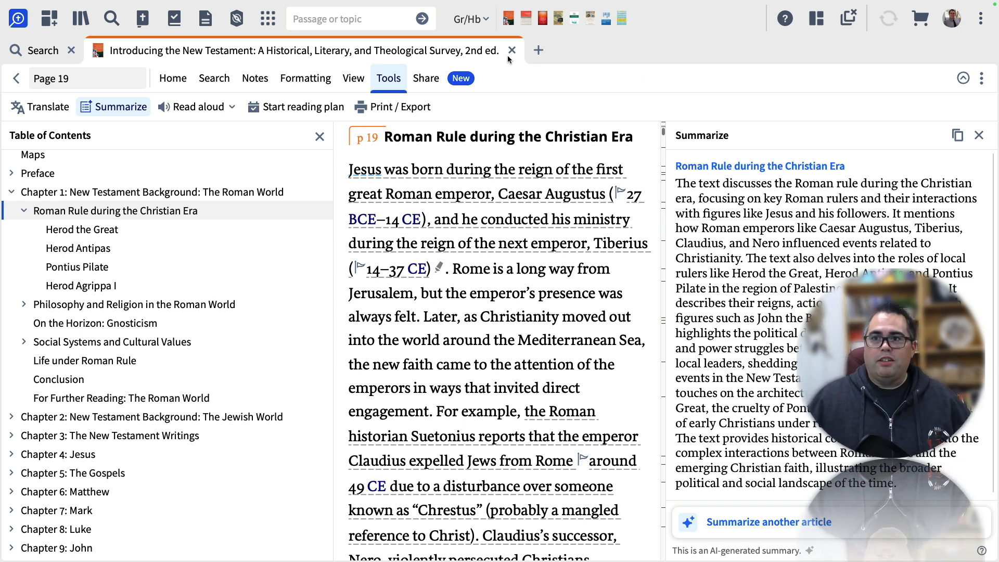
- Close Introducing the New Testament and the Books search, leaving the workspace empty
{"action": "mouse_move", "coordinate": [509, 58]}
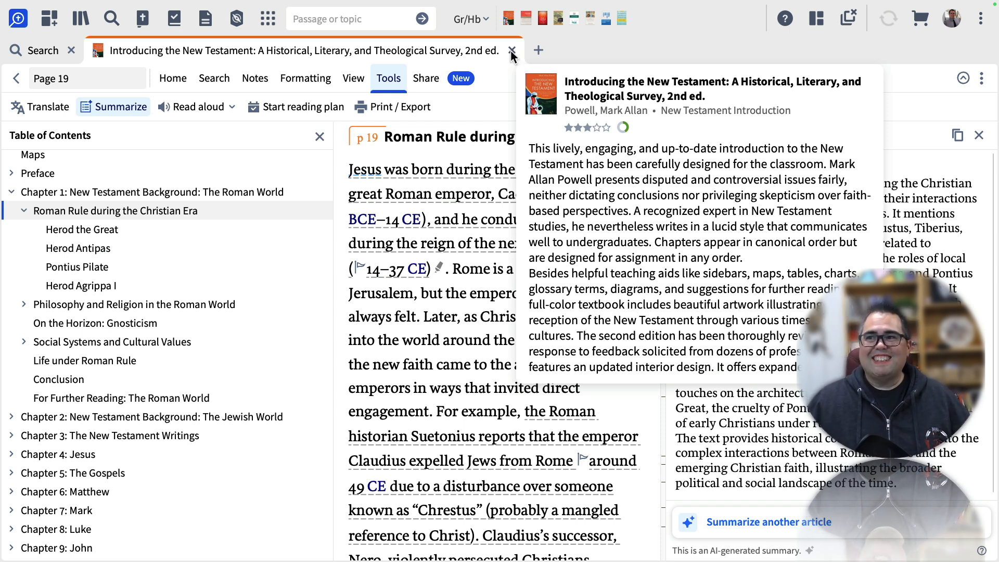
{"action": "left_click", "coordinate": [512, 51]}
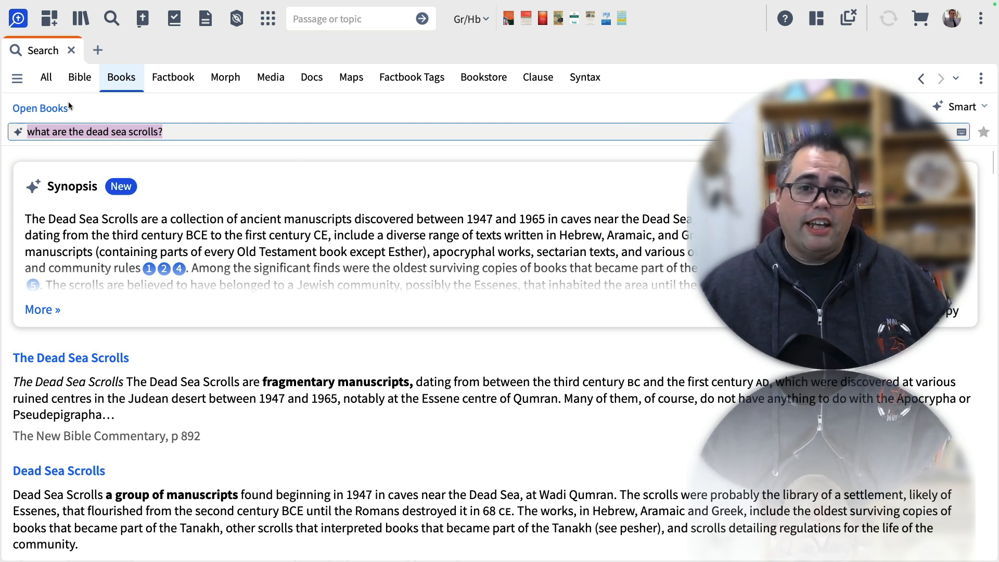
{"action": "left_click", "coordinate": [72, 51]}
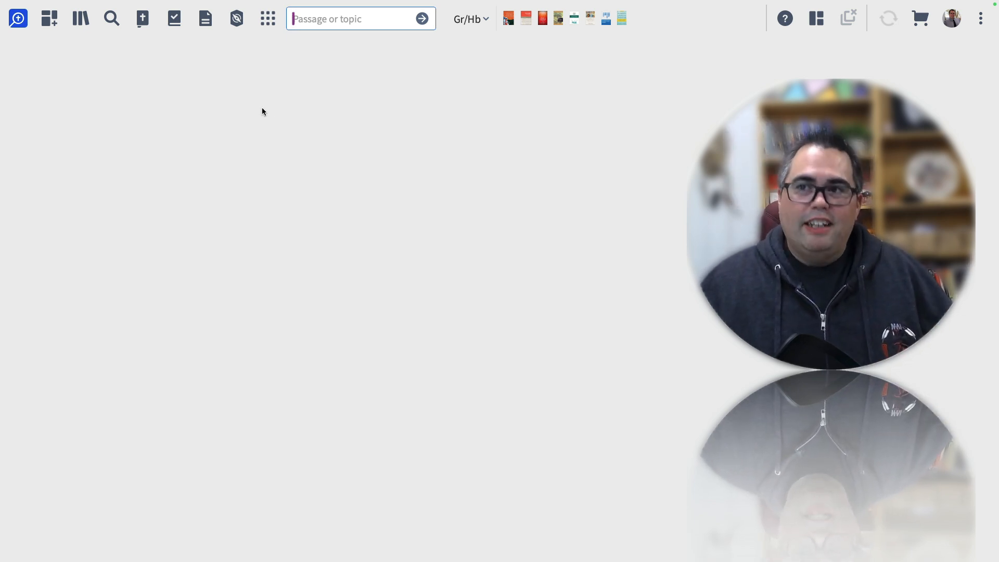
- Examine the available tools by category, including Content, Passage, Reference, Lookup, and Library, and close the tools list
{"action": "left_click", "coordinate": [263, 20]}
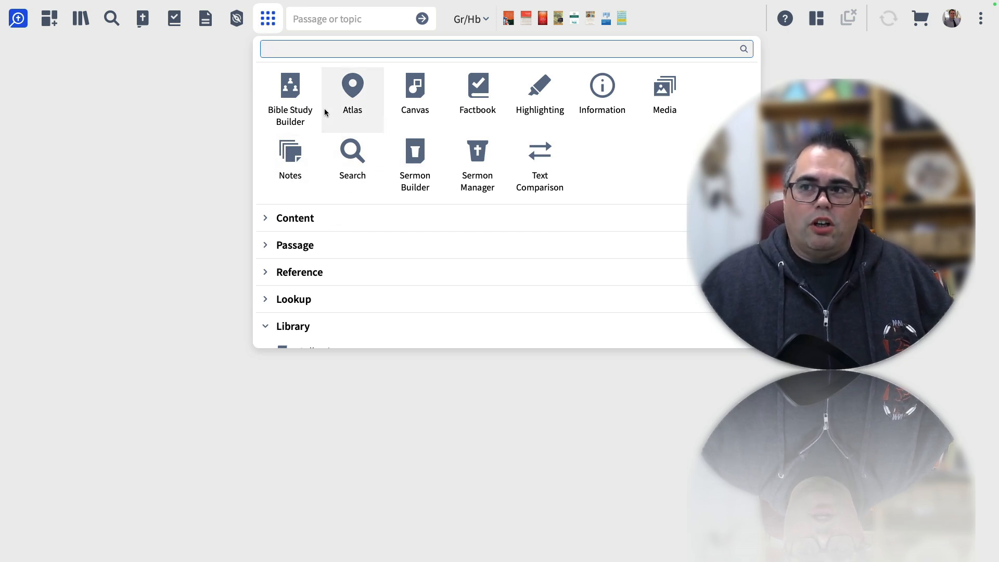
{"action": "left_click", "coordinate": [268, 220]}
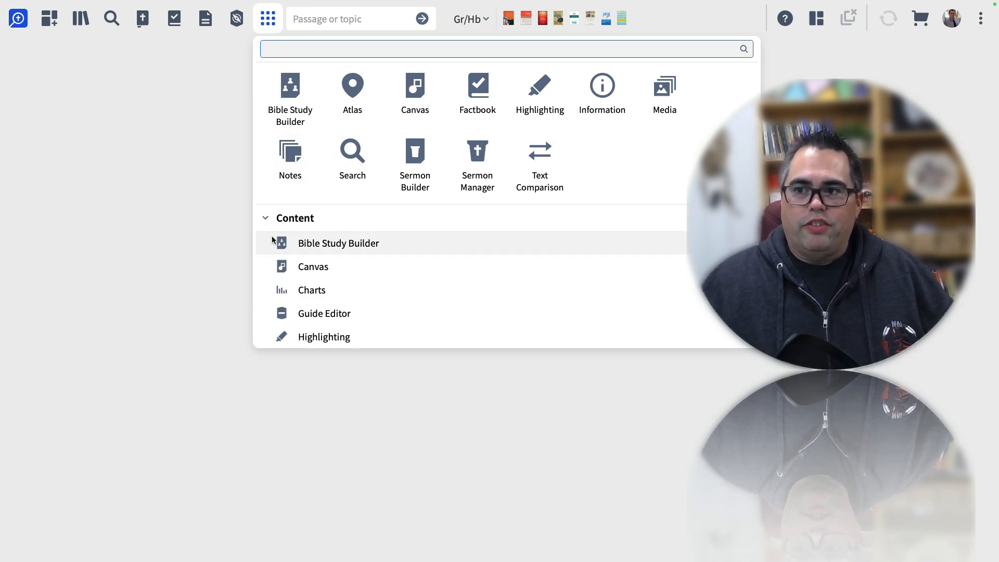
{"action": "scroll", "coordinate": [273, 241], "scroll_direction": "down", "scroll_amount": 5}
{"action": "scroll", "coordinate": [267, 247], "scroll_direction": "down", "scroll_amount": 1}
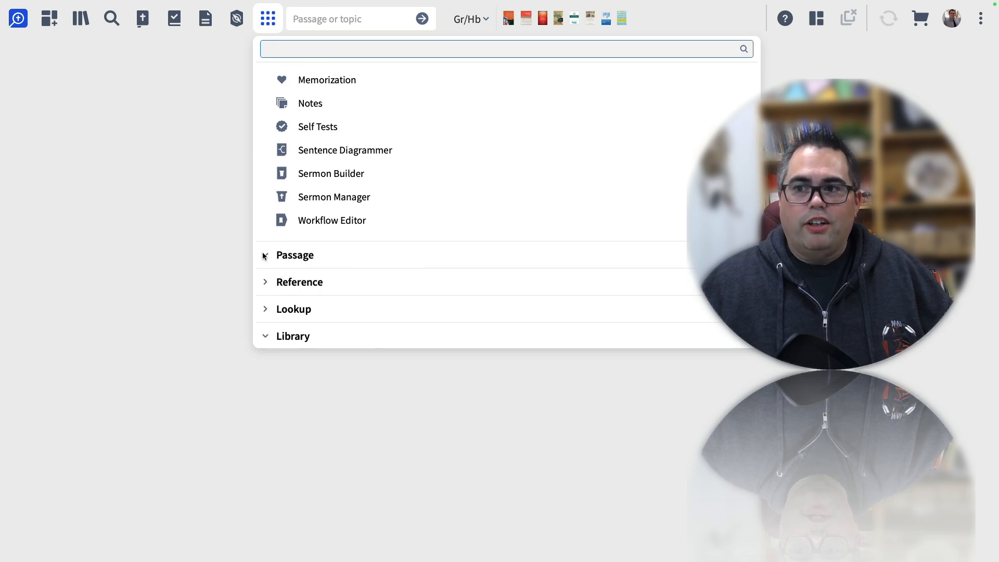
{"action": "left_click", "coordinate": [263, 255]}
{"action": "scroll", "coordinate": [260, 219], "scroll_direction": "down", "scroll_amount": 2}
{"action": "left_click", "coordinate": [262, 211]}
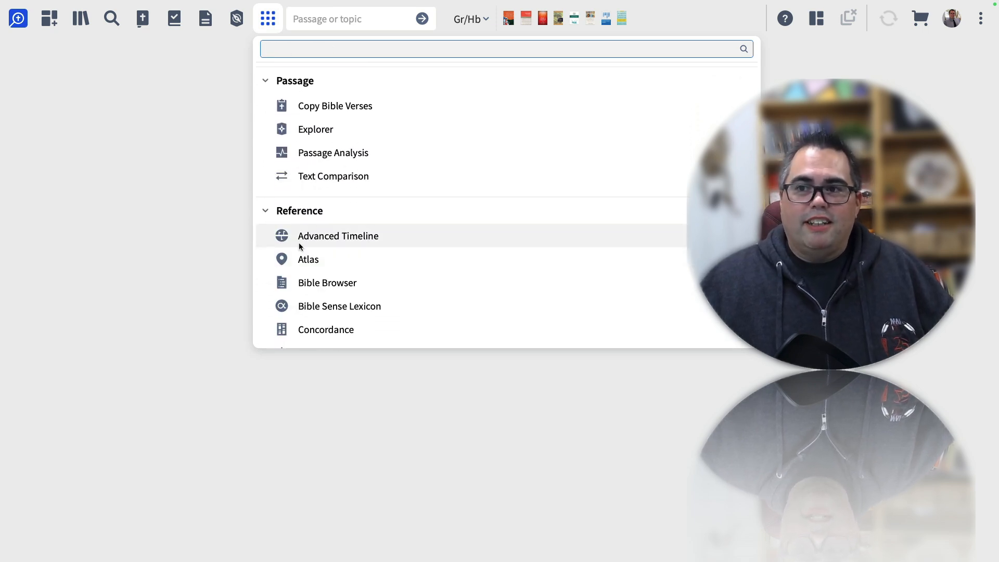
{"action": "scroll", "coordinate": [284, 247], "scroll_direction": "down", "scroll_amount": 3}
{"action": "left_click", "coordinate": [272, 267]}
{"action": "scroll", "coordinate": [388, 255], "scroll_direction": "down", "scroll_amount": 4}
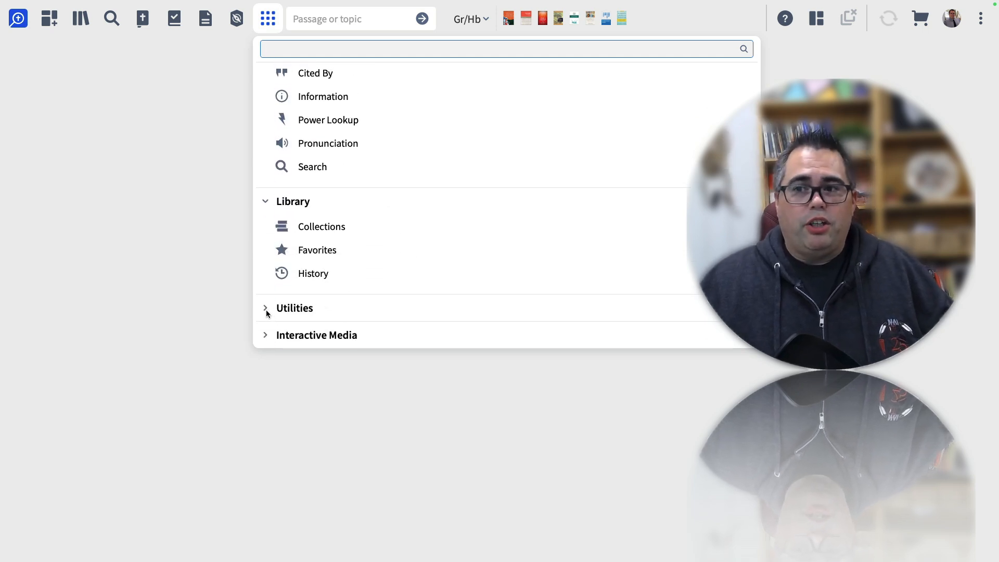
{"action": "left_click", "coordinate": [167, 192]}
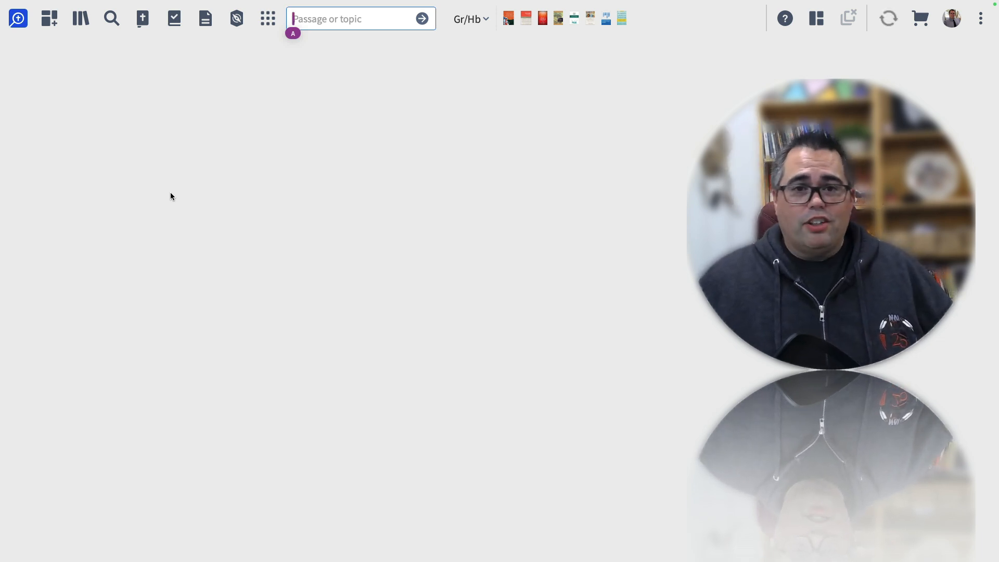
{"action": "left_click", "coordinate": [413, 174]}
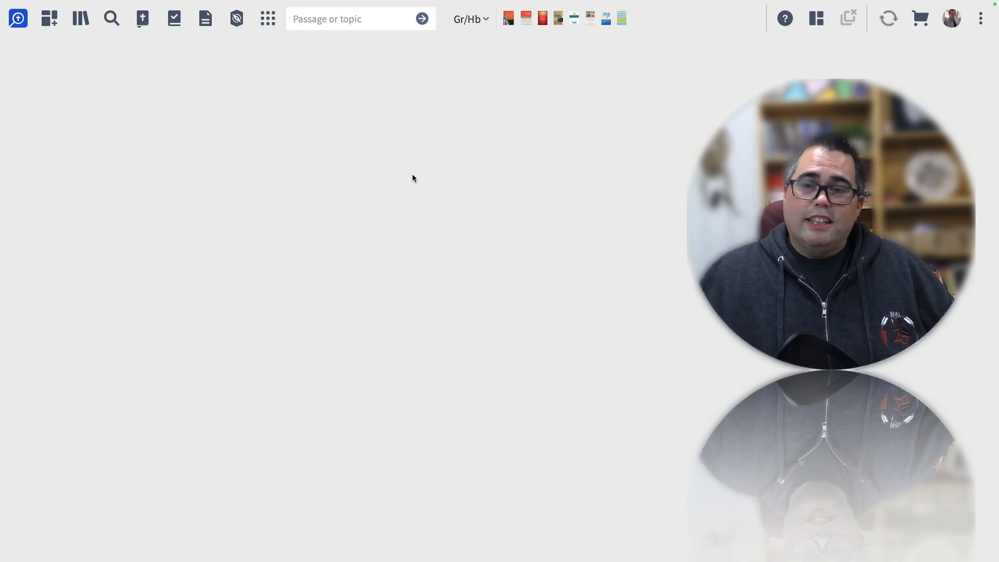